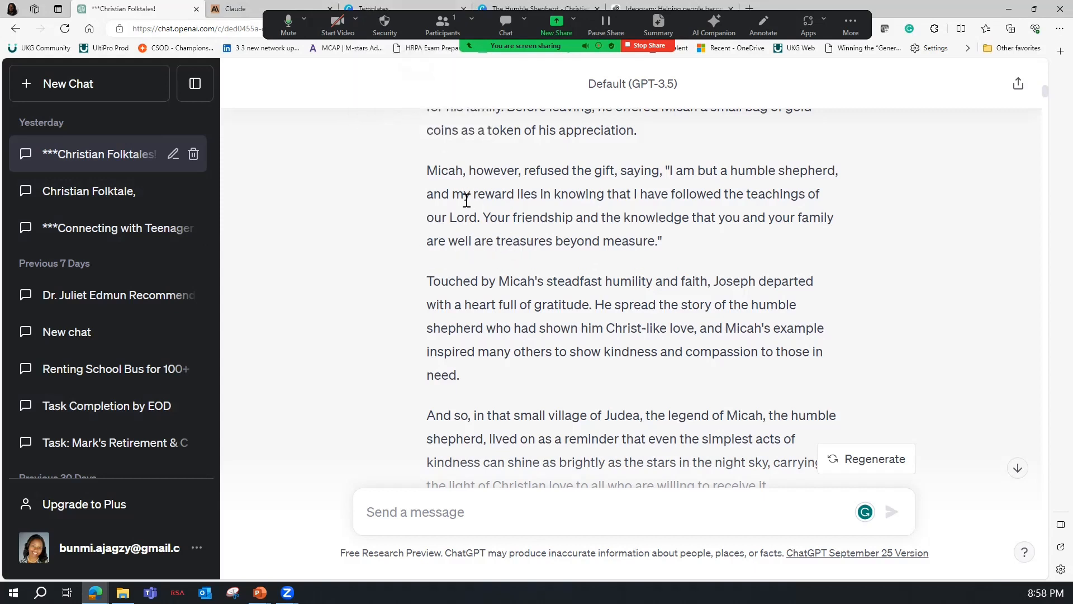
Copy ChatGPT's folktale response titled "The Humble Shepherd's Blessing".
{"action": "scroll", "coordinate": [659, 216], "scroll_direction": "up", "scroll_amount": 5}
{"action": "scroll", "coordinate": [659, 216], "scroll_direction": "up", "scroll_amount": 10}
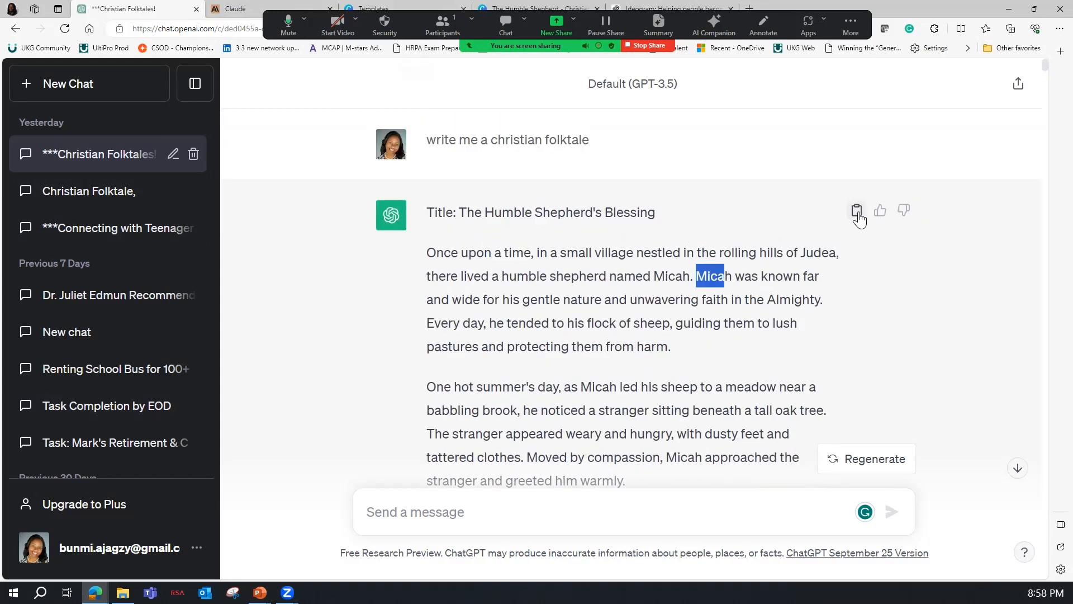
{"action": "left_click", "coordinate": [857, 210]}
Switch to Claude to review its folktale "The Farmer's Faith" and the prompt behind it, and revisit the title of ChatGPT's folktale.
{"action": "left_click", "coordinate": [230, 11]}
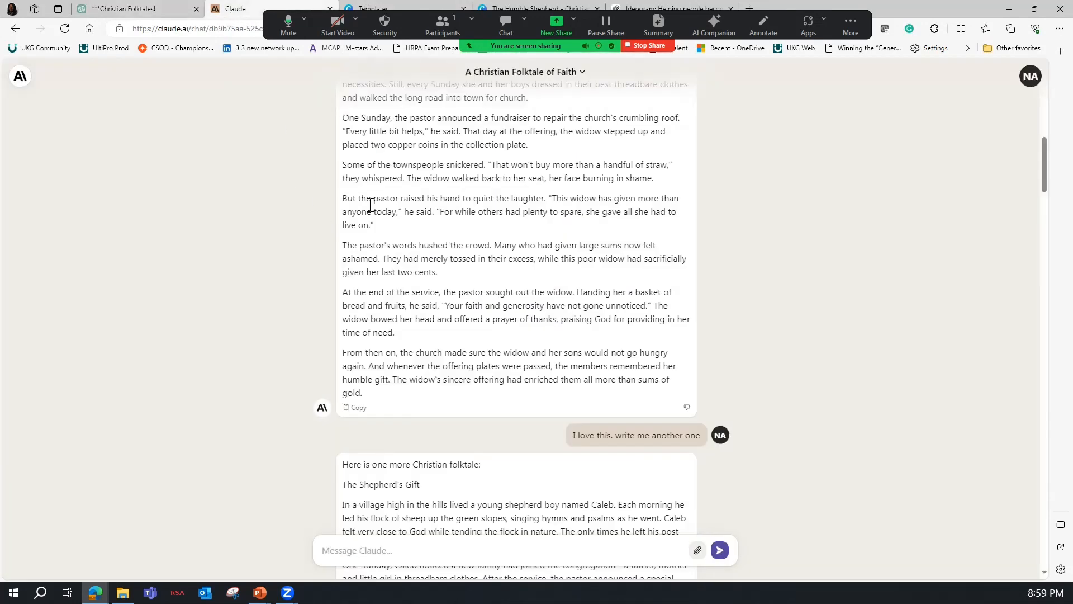
{"action": "scroll", "coordinate": [525, 342], "scroll_direction": "up", "scroll_amount": 7}
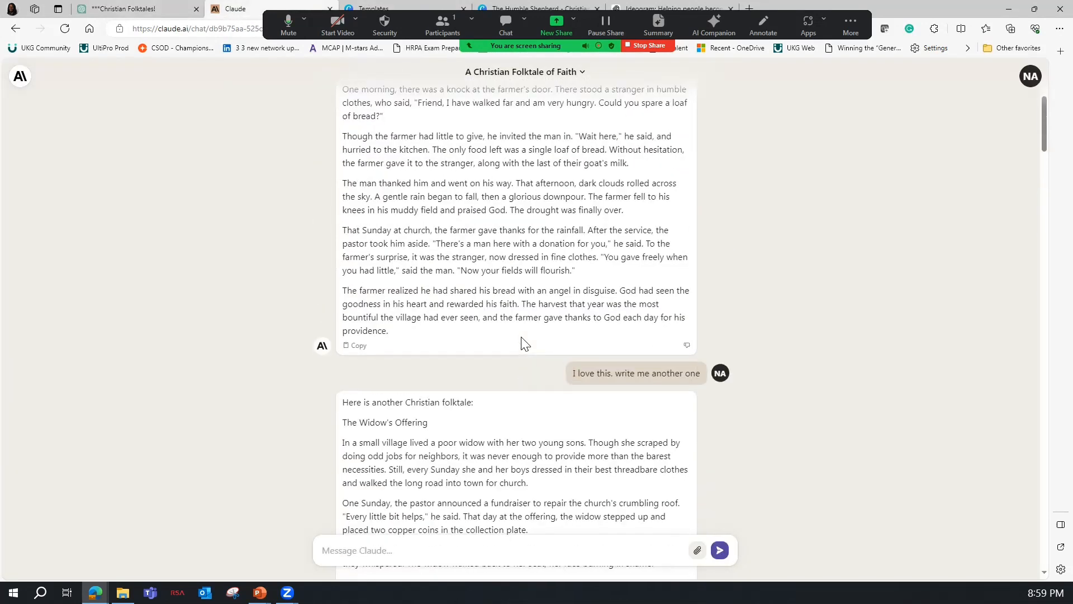
{"action": "scroll", "coordinate": [525, 342], "scroll_direction": "up", "scroll_amount": 4}
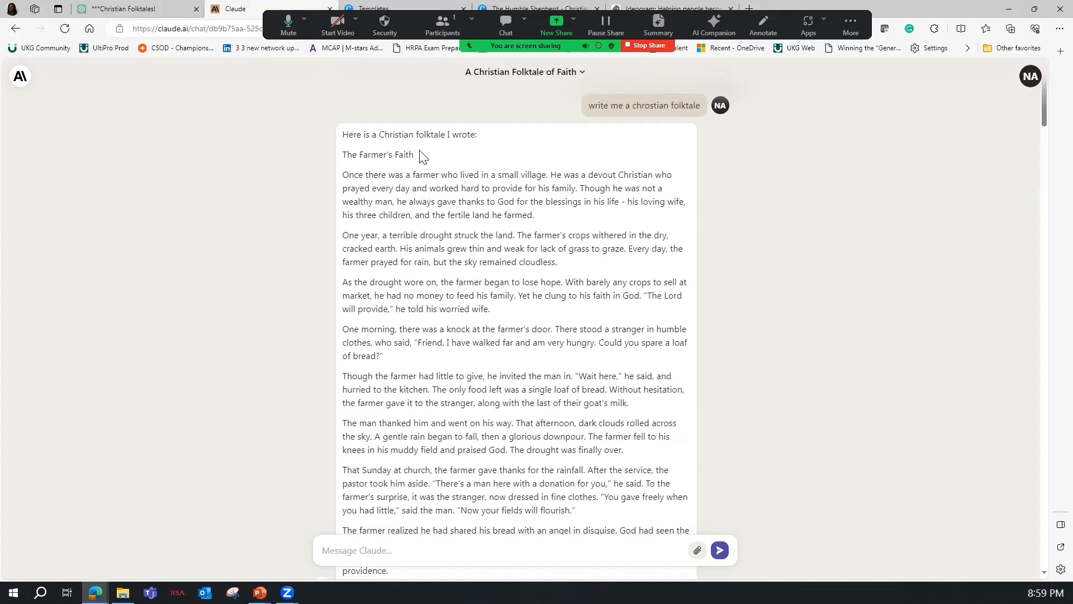
{"action": "left_click_drag", "start_coordinate": [599, 105], "coordinate": [701, 105]}
{"action": "scroll", "coordinate": [414, 178], "scroll_direction": "down", "scroll_amount": 1}
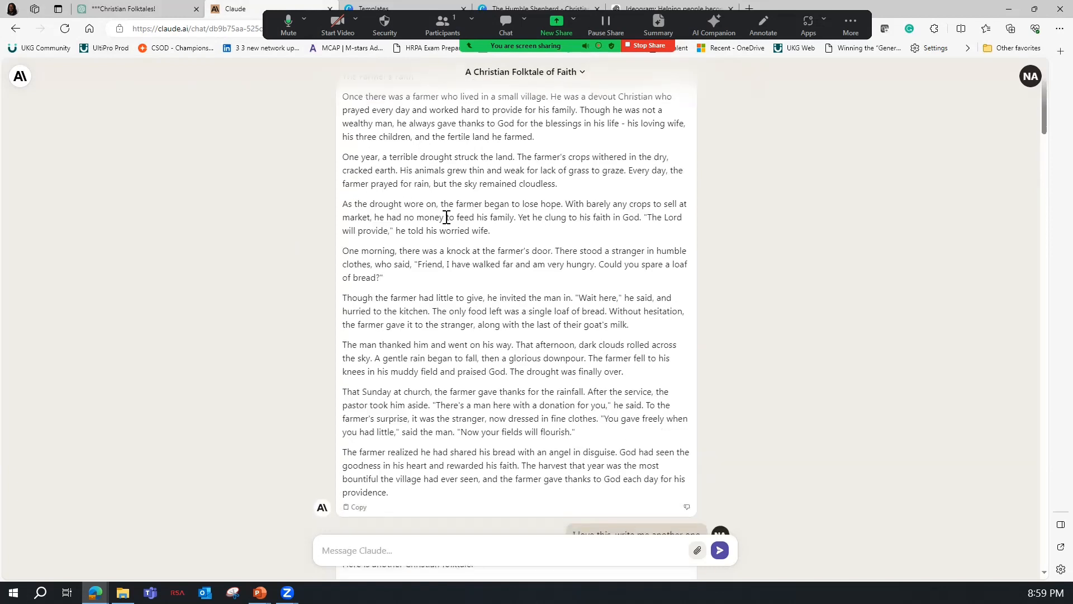
{"action": "scroll", "coordinate": [482, 394], "scroll_direction": "up", "scroll_amount": 1}
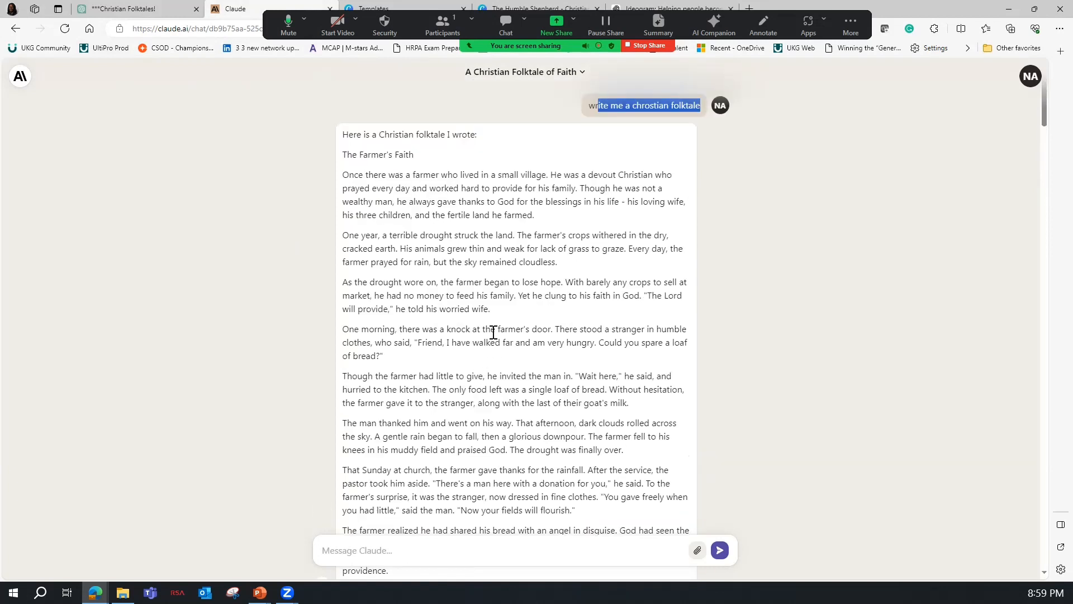
{"action": "scroll", "coordinate": [482, 422], "scroll_direction": "down", "scroll_amount": 1}
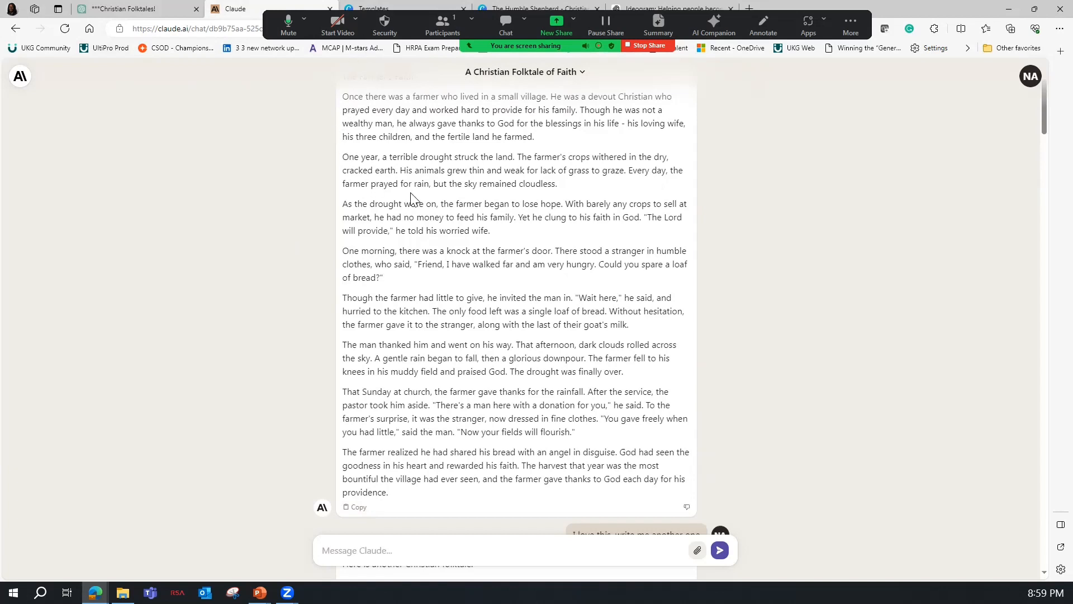
{"action": "scroll", "coordinate": [452, 186], "scroll_direction": "up", "scroll_amount": 2}
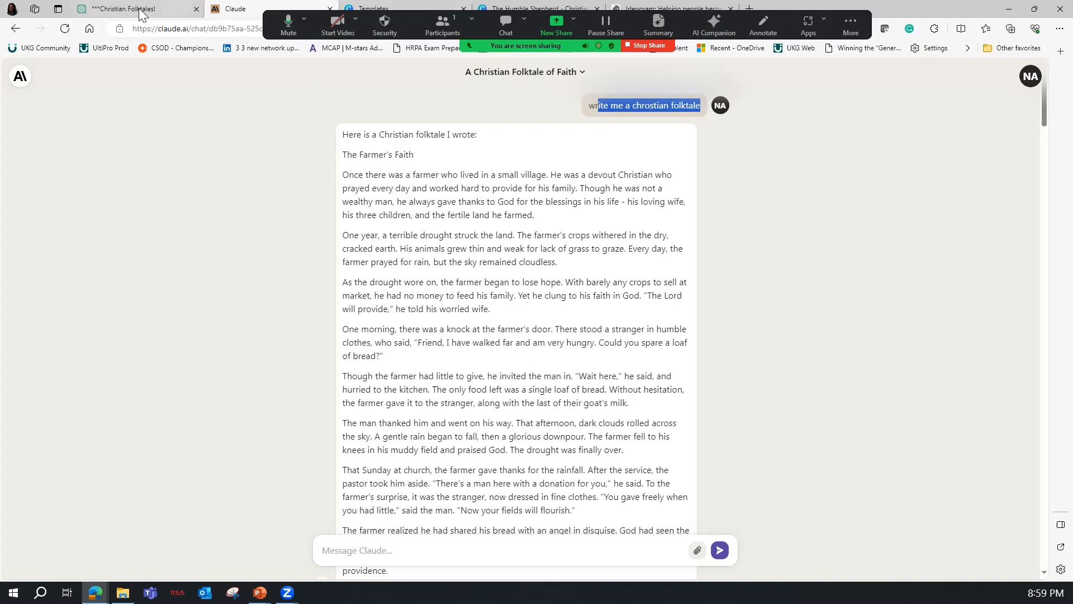
{"action": "left_click", "coordinate": [144, 11]}
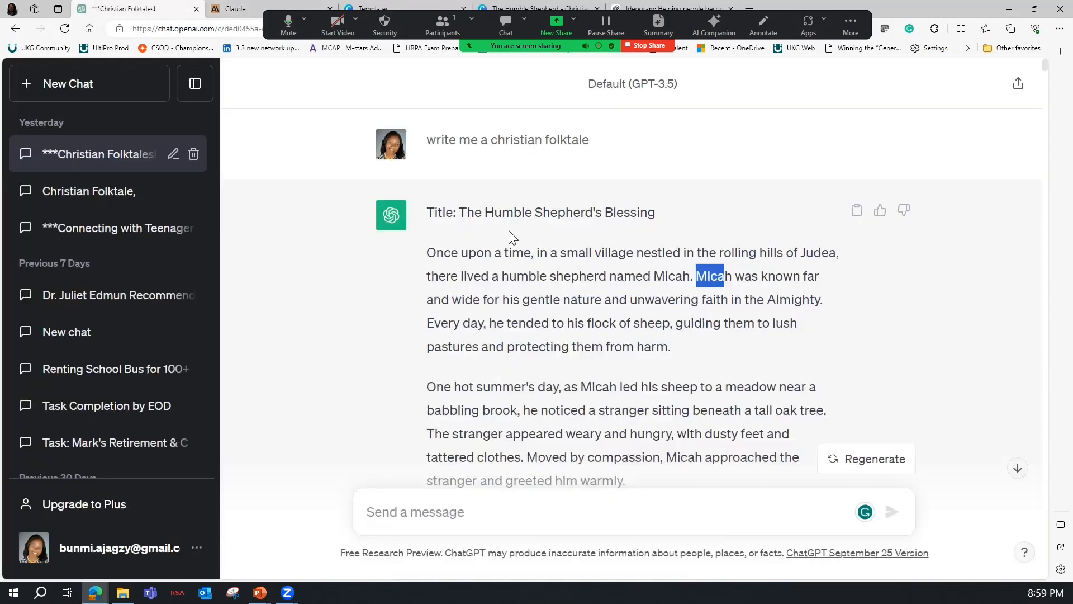
{"action": "left_click_drag", "start_coordinate": [460, 212], "coordinate": [596, 212]}
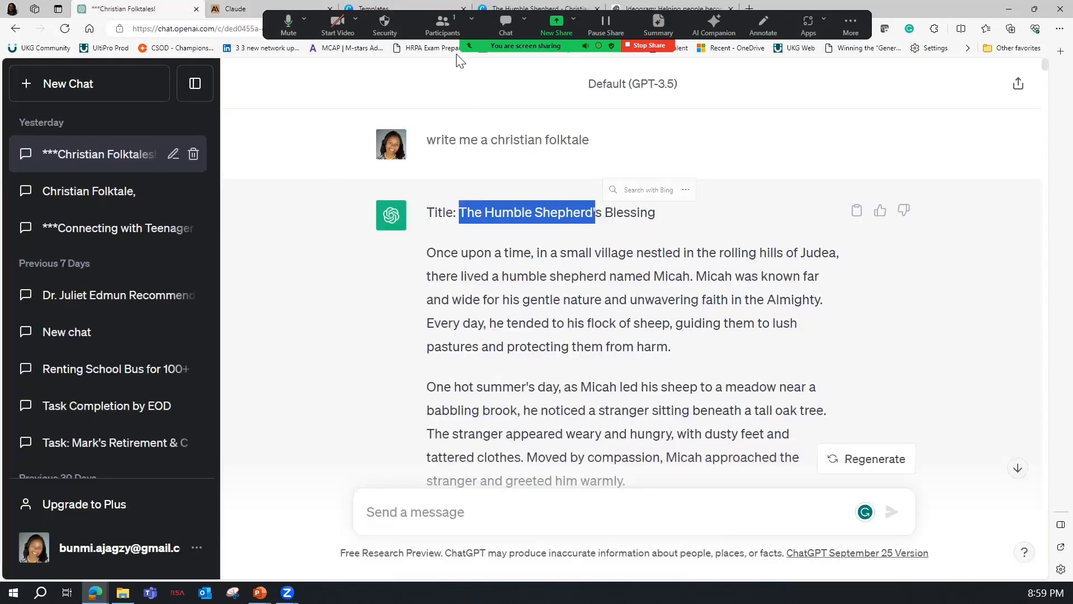
Switch to Canva and search the templates for "childrens story book".
{"action": "left_click", "coordinate": [414, 8]}
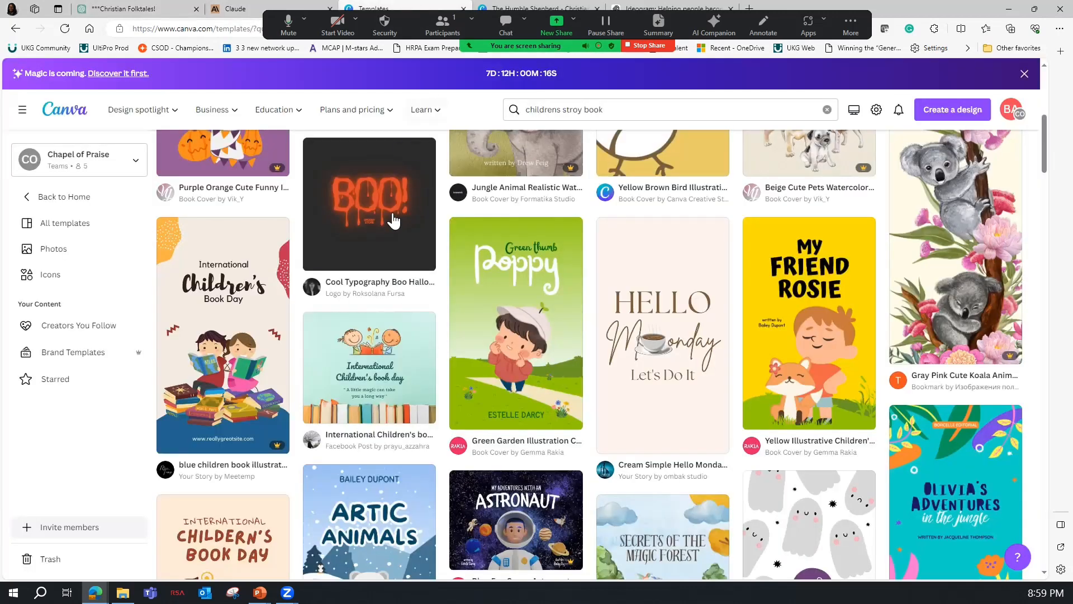
{"action": "left_click", "coordinate": [621, 109]}
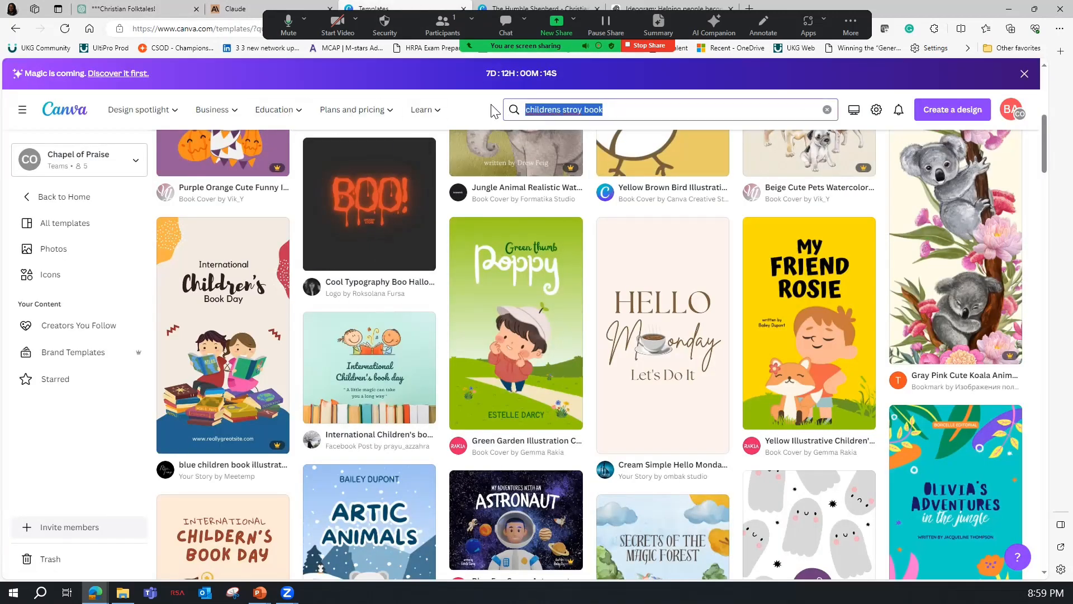
{"action": "type", "text": "Childrens story book"}
{"action": "key", "text": "Return"}
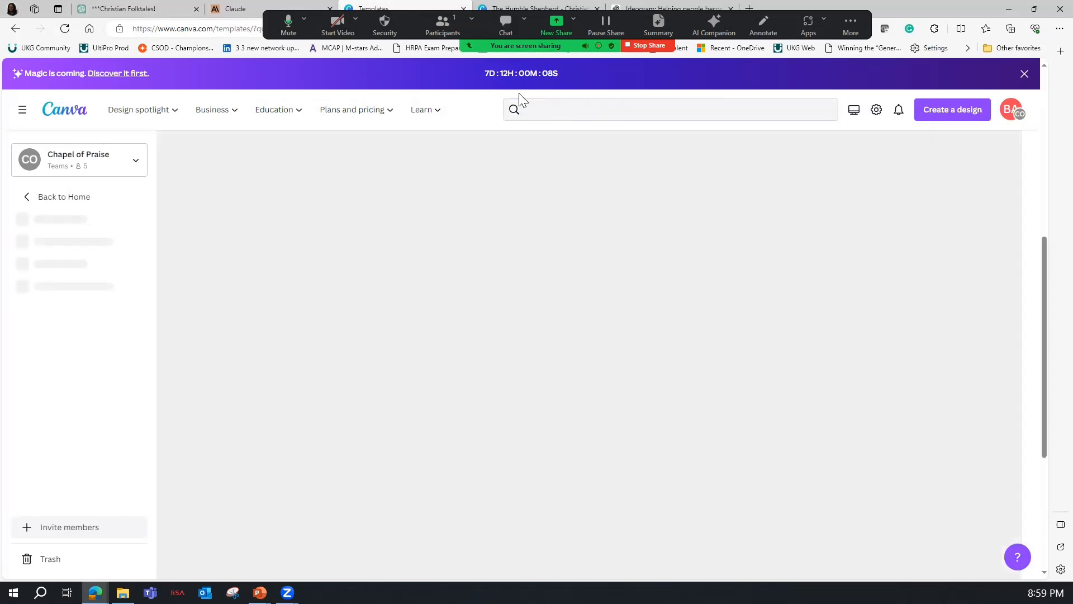
Choose the Colorful Illustrated Little Mermaid Children Book Cover template from the results and open it for customizing.
{"action": "scroll", "coordinate": [321, 352], "scroll_direction": "down", "scroll_amount": 3}
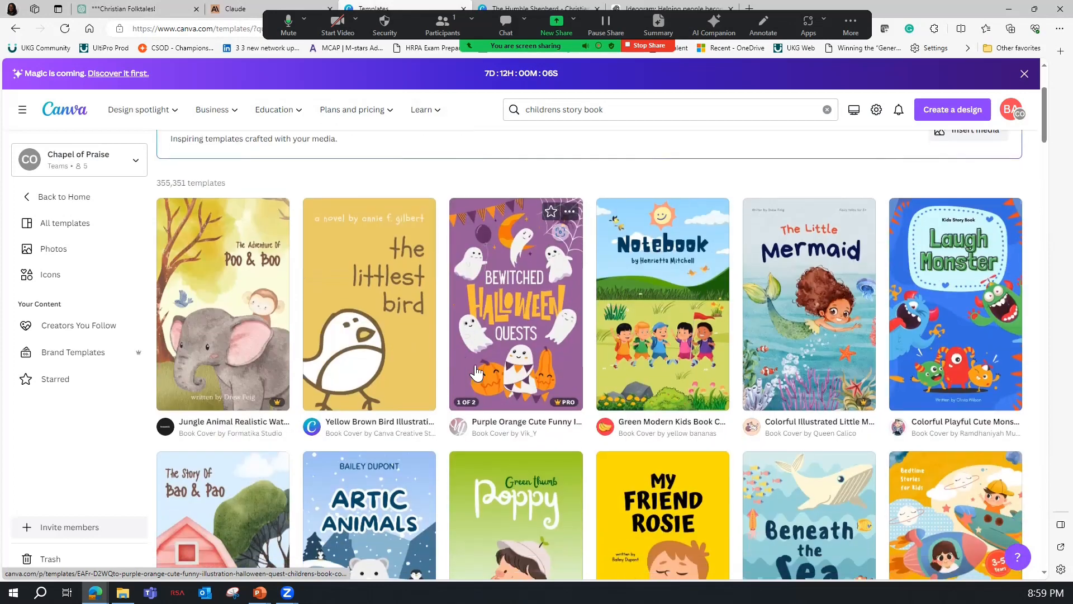
{"action": "scroll", "coordinate": [464, 364], "scroll_direction": "down", "scroll_amount": 1}
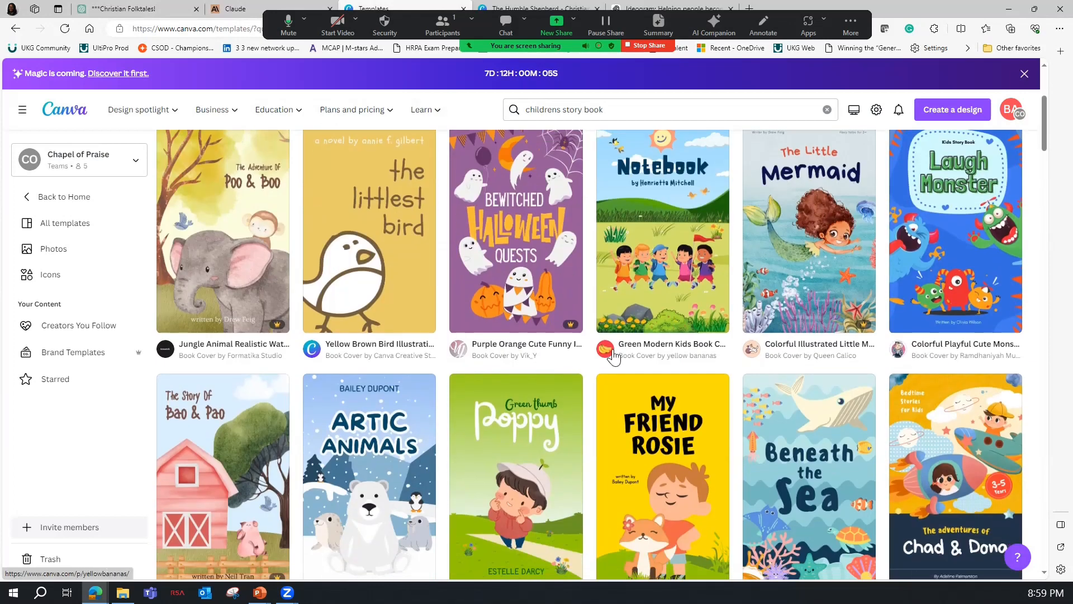
{"action": "left_click", "coordinate": [798, 286]}
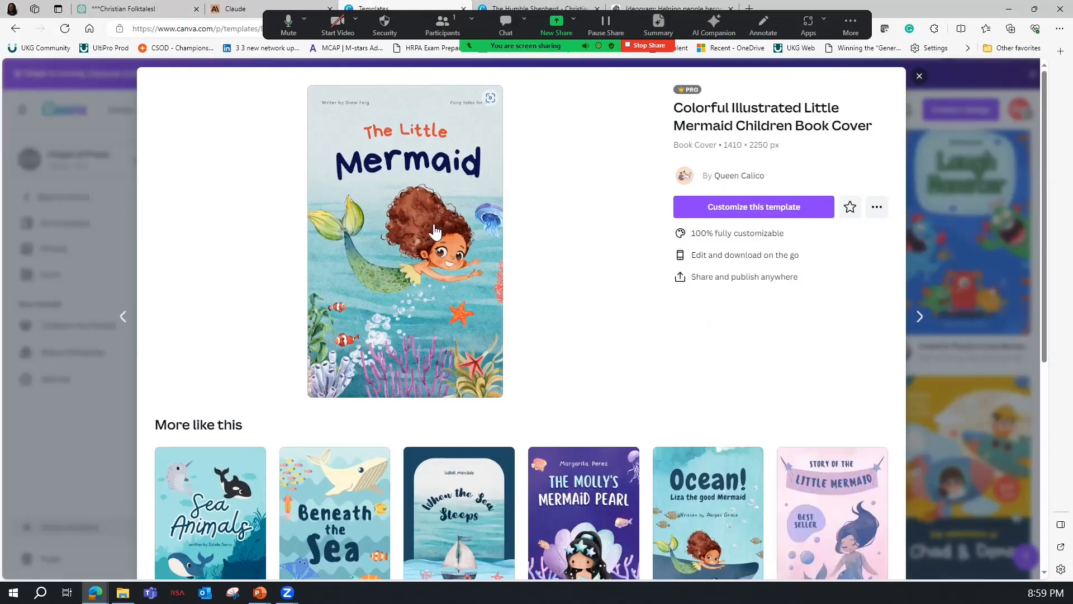
{"action": "left_click", "coordinate": [435, 231]}
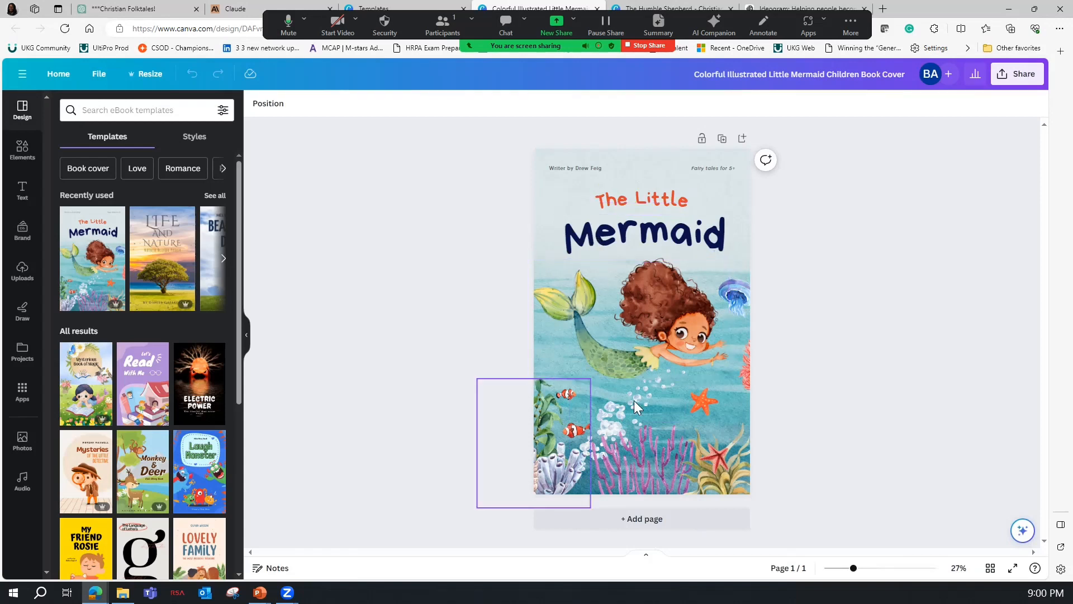
Move the title texts "The Little" and "Mermaid" higher on the cover, close to the author line.
{"action": "left_click", "coordinate": [576, 168]}
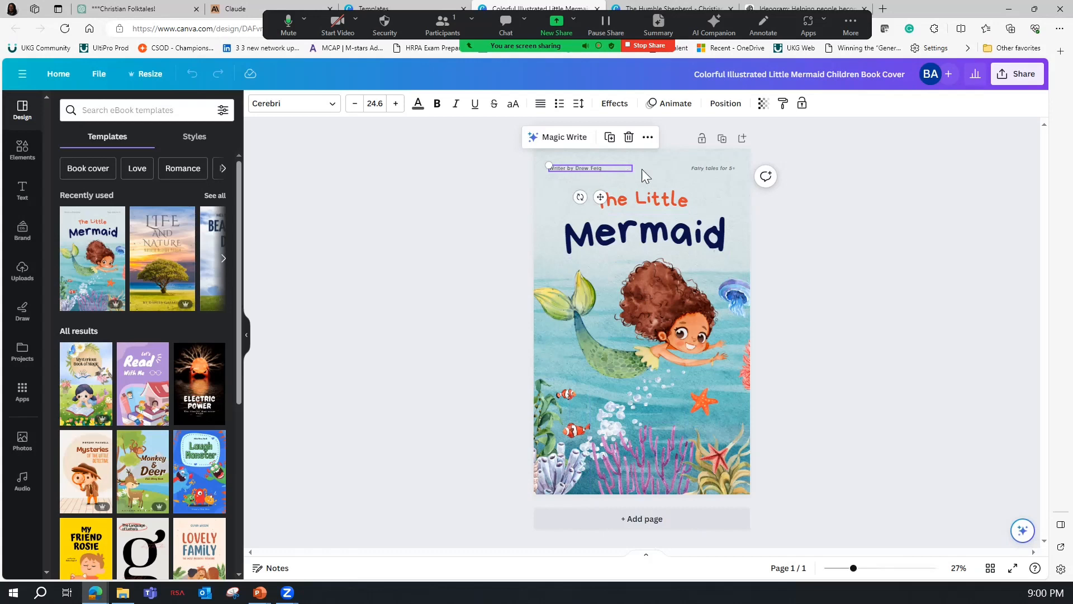
{"action": "left_click", "coordinate": [696, 168]}
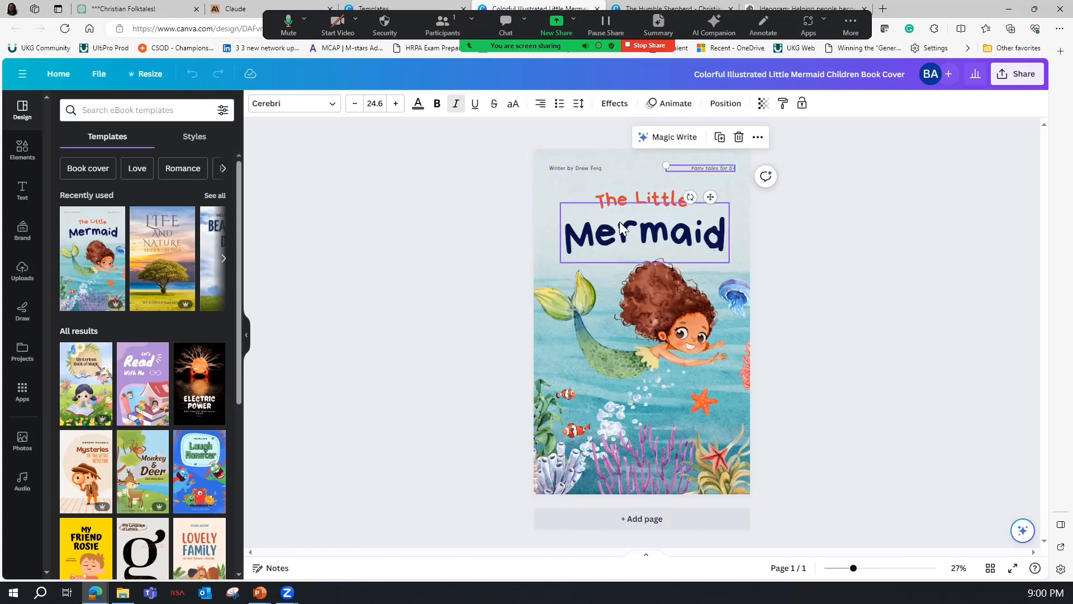
{"action": "left_click", "coordinate": [640, 182]}
{"action": "left_click", "coordinate": [643, 229], "text": "shift"}
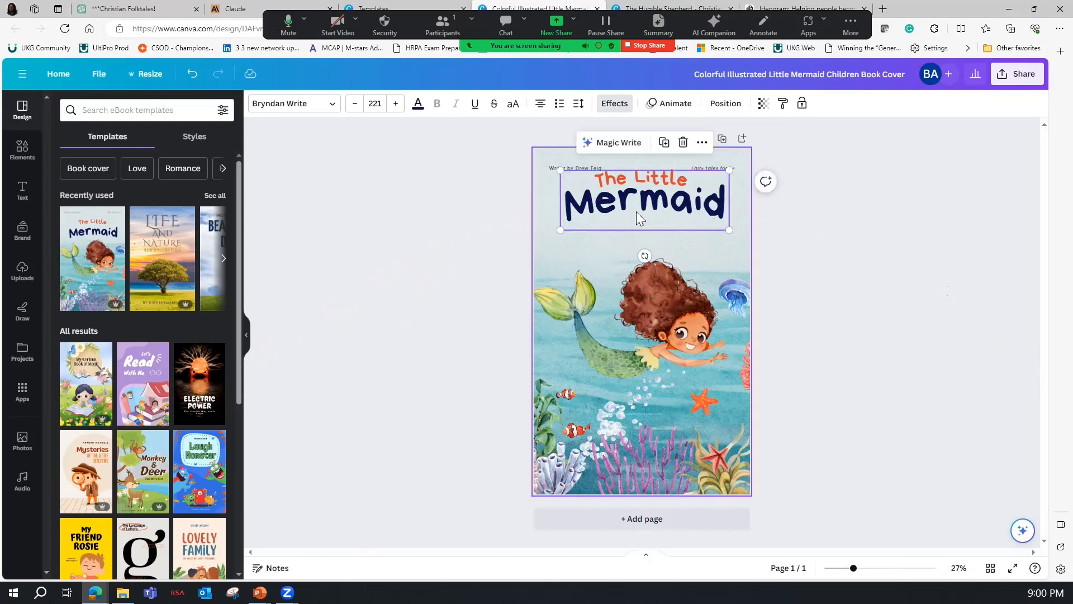
{"action": "double_click", "coordinate": [629, 177]}
{"action": "left_click", "coordinate": [617, 253]}
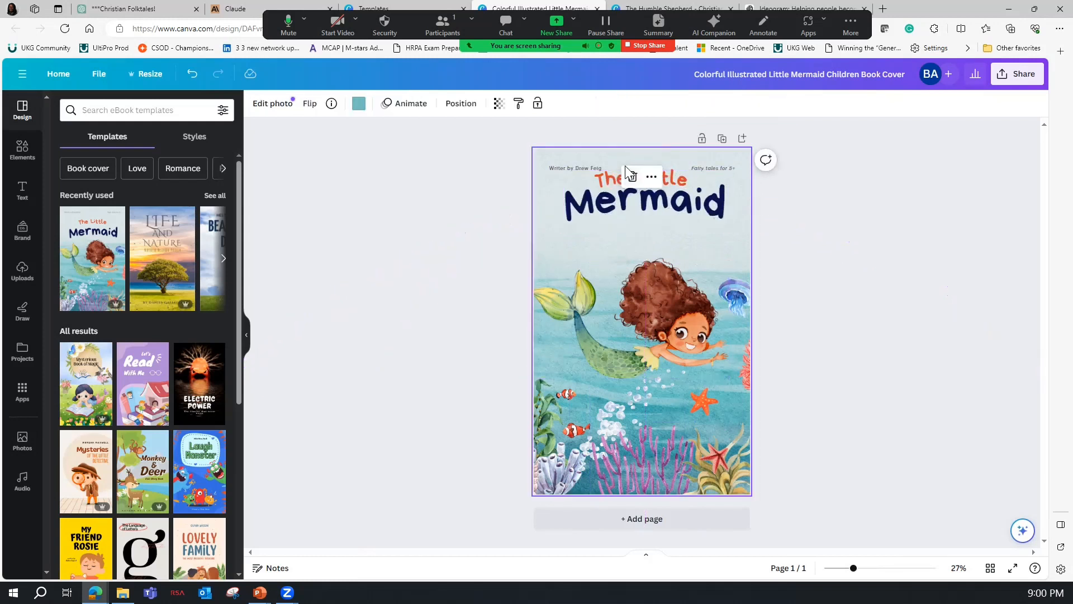
Delete the fish, starfish, corals, bubbles, jellyfish and mermaid illustrations from the cover, keeping only the water background and the texts.
{"action": "left_click", "coordinate": [630, 325]}
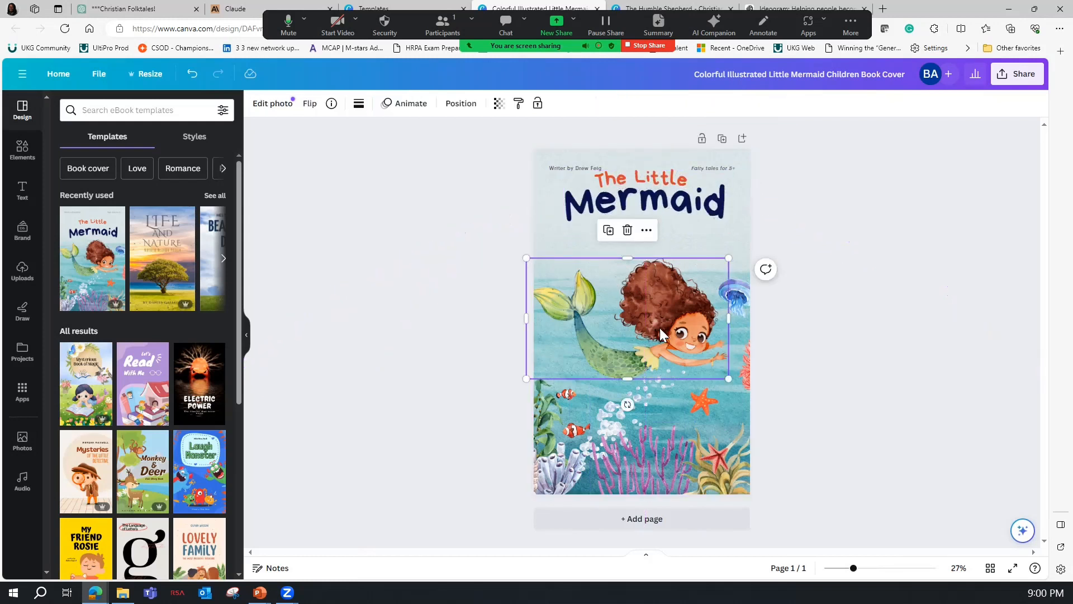
{"action": "left_click", "coordinate": [572, 394]}
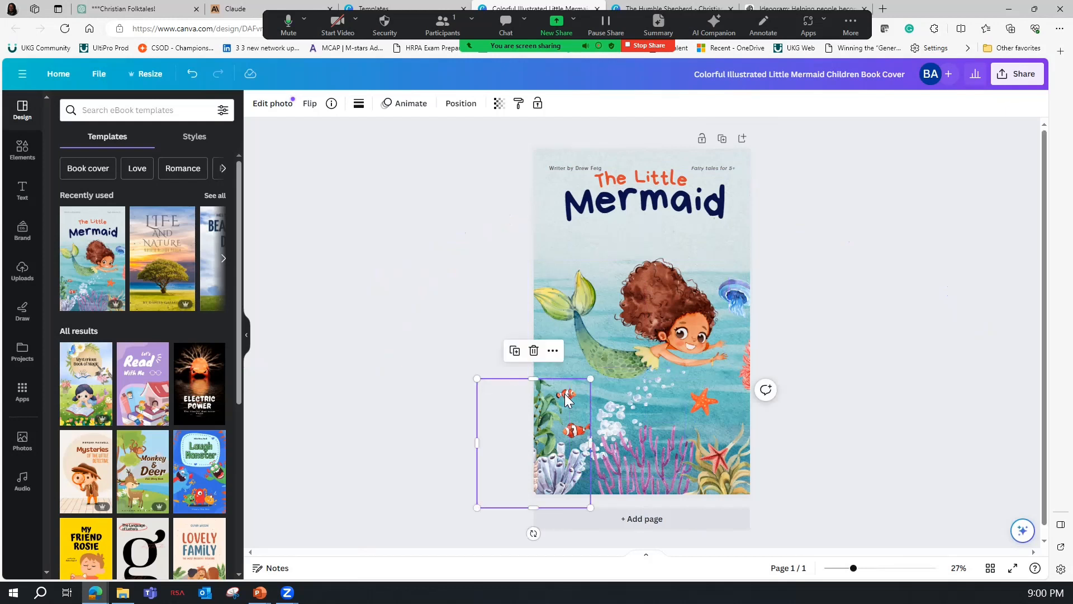
{"action": "key", "text": "Delete"}
{"action": "left_click", "coordinate": [703, 399]}
{"action": "key", "text": "Delete"}
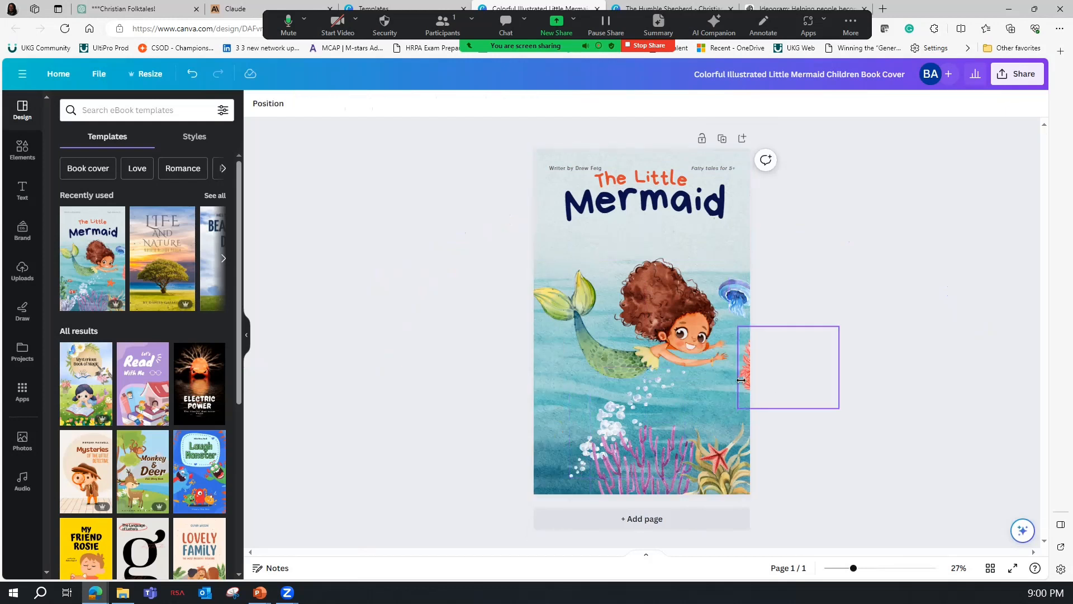
{"action": "left_click", "coordinate": [668, 461]}
{"action": "key", "text": "Delete"}
{"action": "left_click", "coordinate": [705, 460]}
{"action": "key", "text": "Delete"}
{"action": "left_click", "coordinate": [719, 469]}
{"action": "key", "text": "Delete"}
{"action": "left_click", "coordinate": [598, 442]}
{"action": "key", "text": "Delete"}
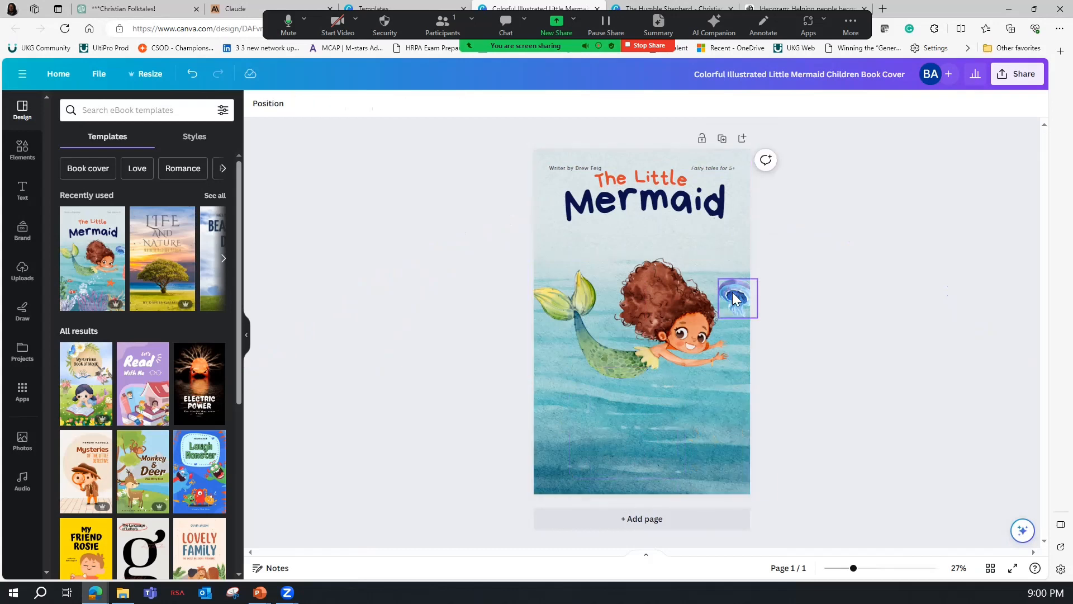
{"action": "left_click", "coordinate": [661, 325]}
{"action": "key", "text": "Delete"}
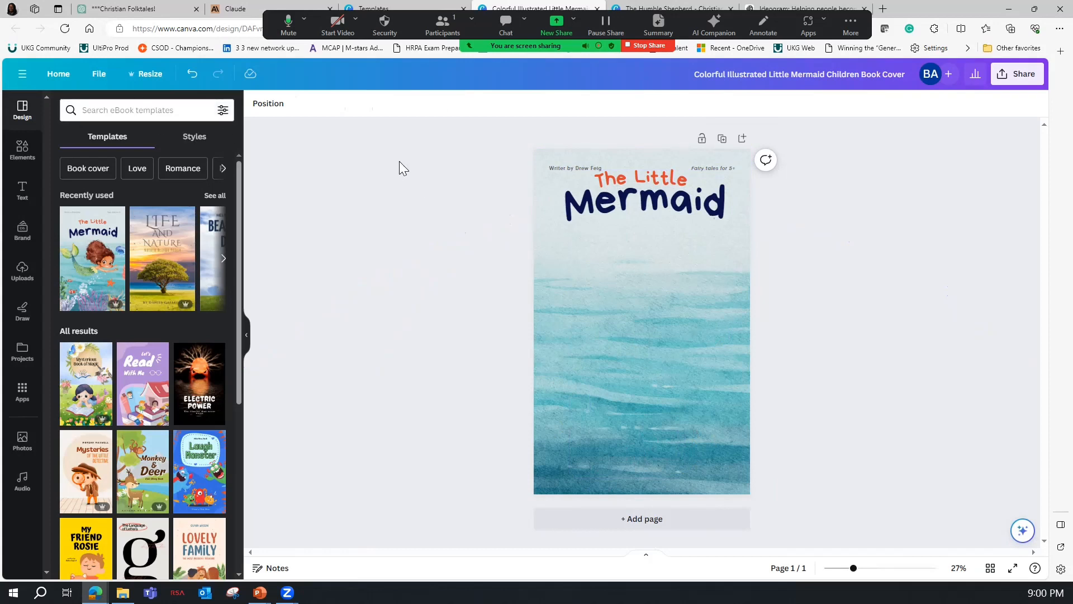
Lower both title lines slightly and change "The Little" to "The humble".
{"action": "left_click", "coordinate": [646, 210]}
{"action": "left_click", "coordinate": [641, 178]}
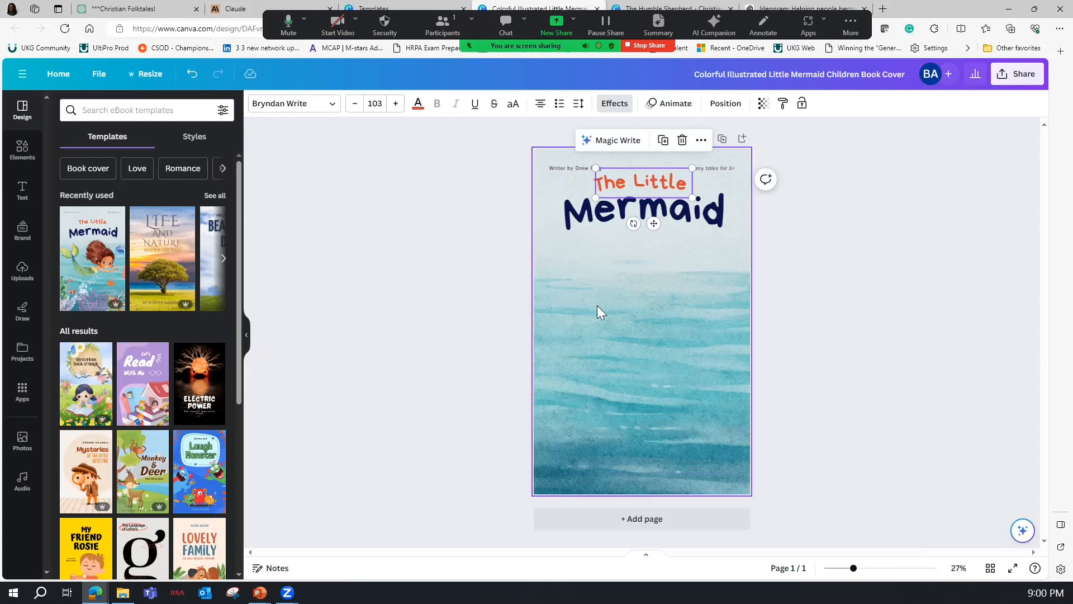
{"action": "left_click", "coordinate": [616, 179]}
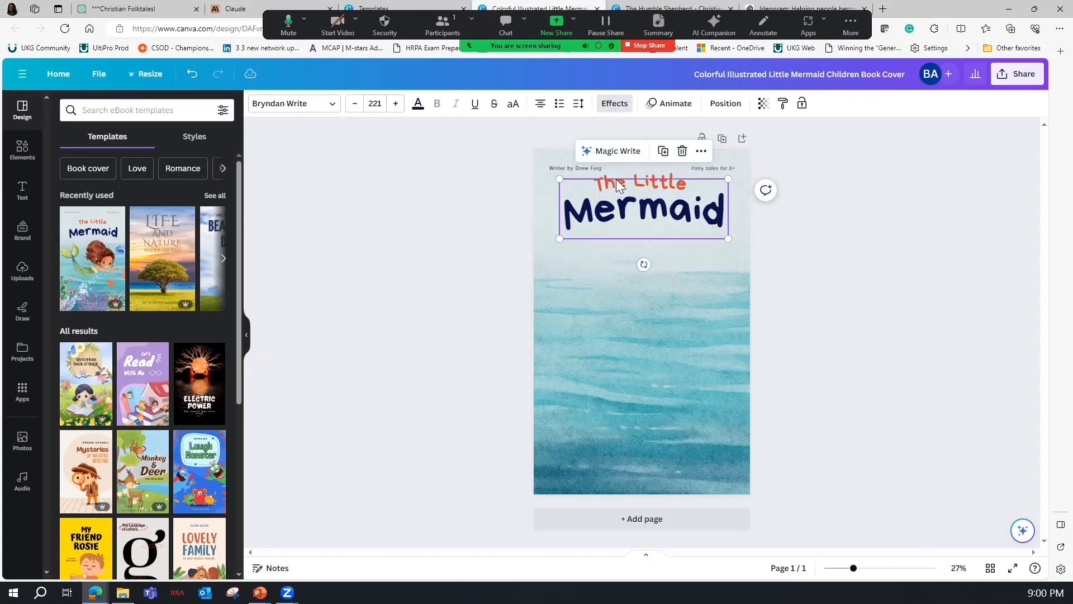
{"action": "double_click", "coordinate": [660, 180]}
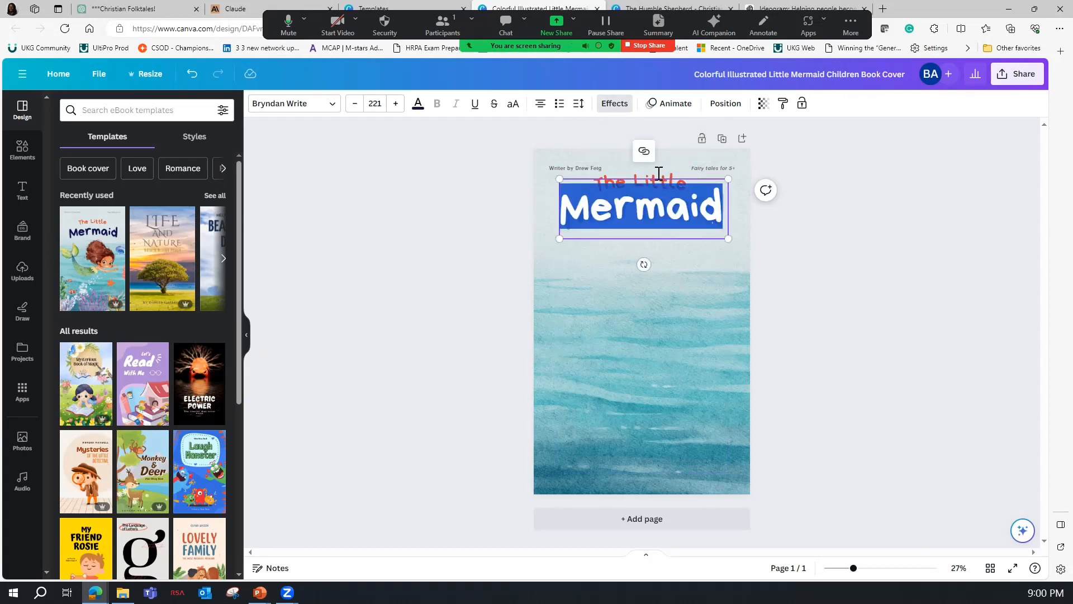
{"action": "double_click", "coordinate": [635, 179]}
{"action": "left_click_drag", "start_coordinate": [631, 180], "coordinate": [702, 186]}
{"action": "type", "text": "humbl"}
{"action": "type", "text": "e"}
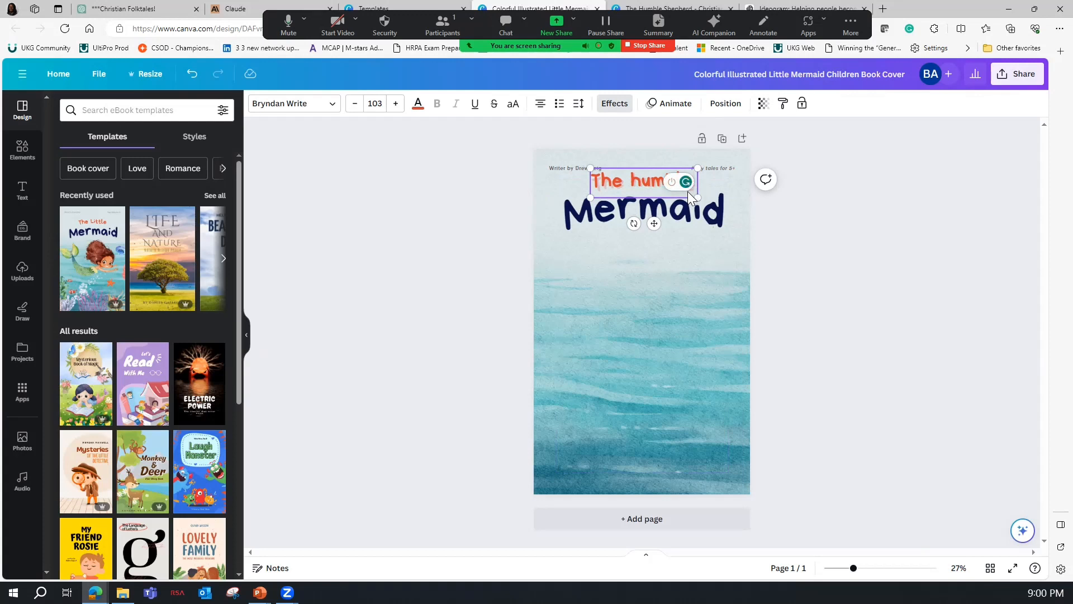
Replace the large title word "Mermaid" with "Shepherd".
{"action": "left_click", "coordinate": [683, 205]}
{"action": "left_click", "coordinate": [682, 204]}
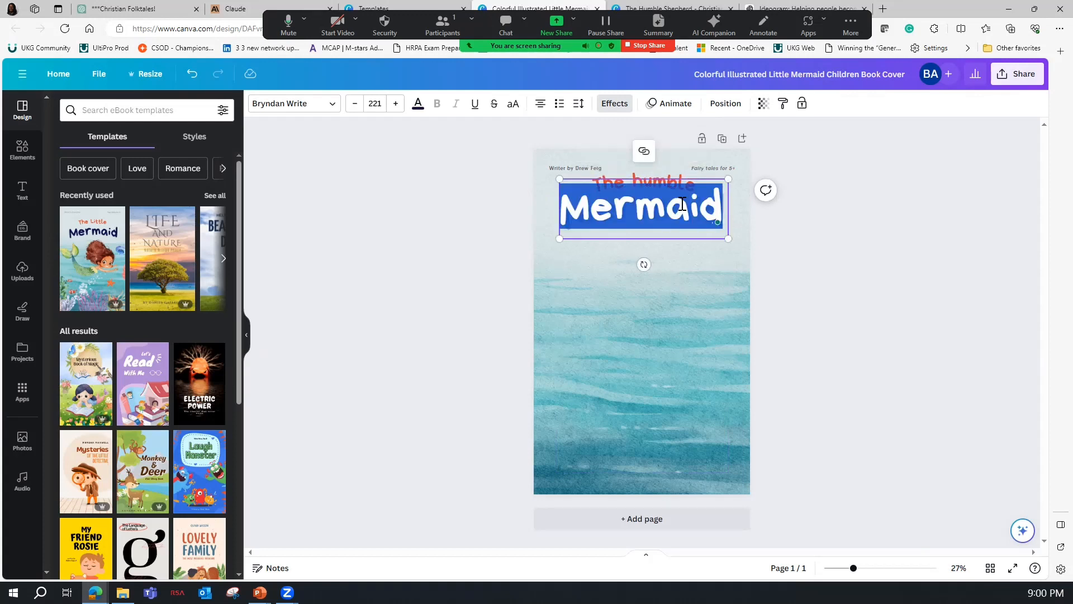
{"action": "type", "text": "Shep"}
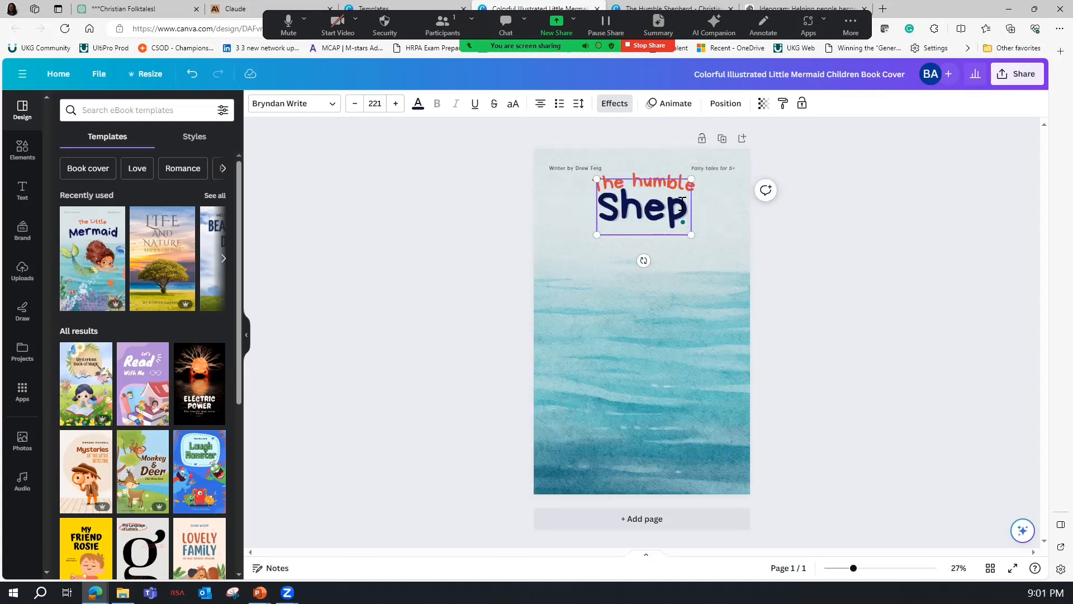
{"action": "type", "text": "herd"}
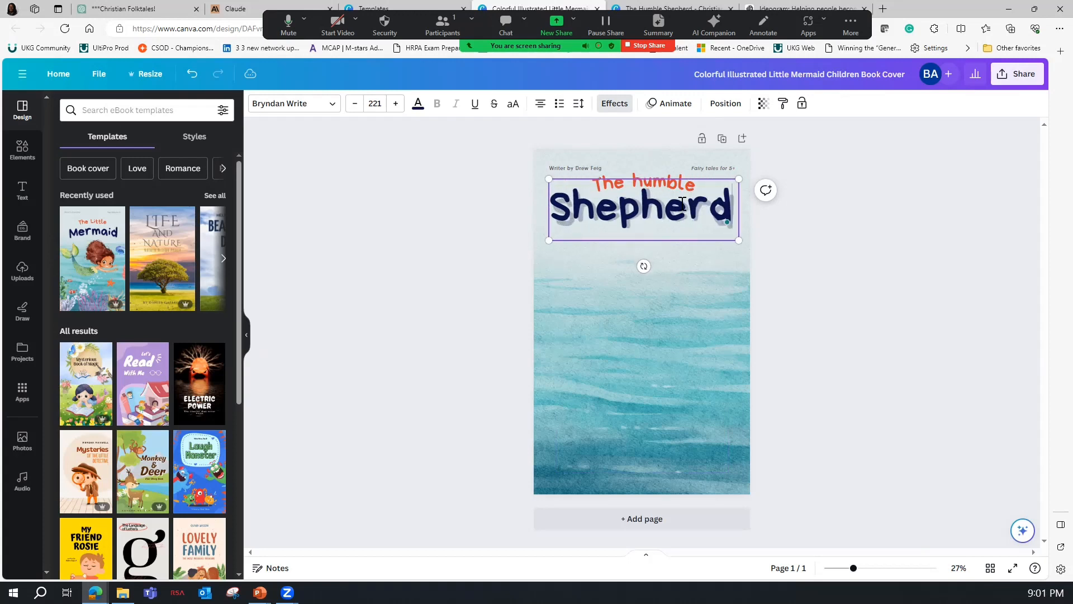
{"action": "left_click", "coordinate": [807, 252]}
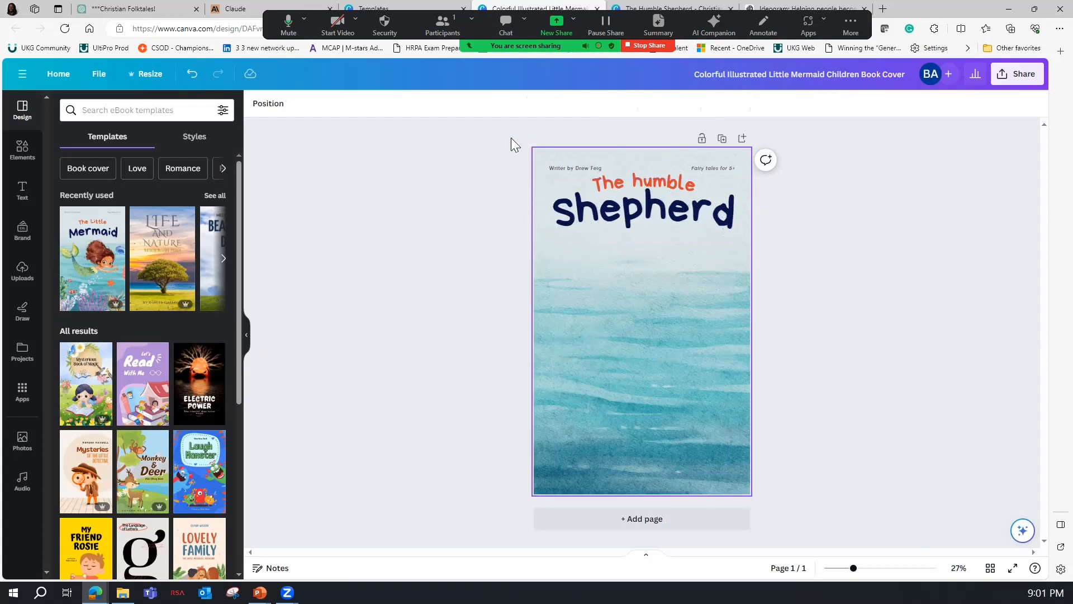
Switch to the "The Humble Shepherd - Christian folktale" design and view its cover page.
{"action": "left_click", "coordinate": [631, 7]}
{"action": "scroll", "coordinate": [665, 249], "scroll_direction": "up", "scroll_amount": 10}
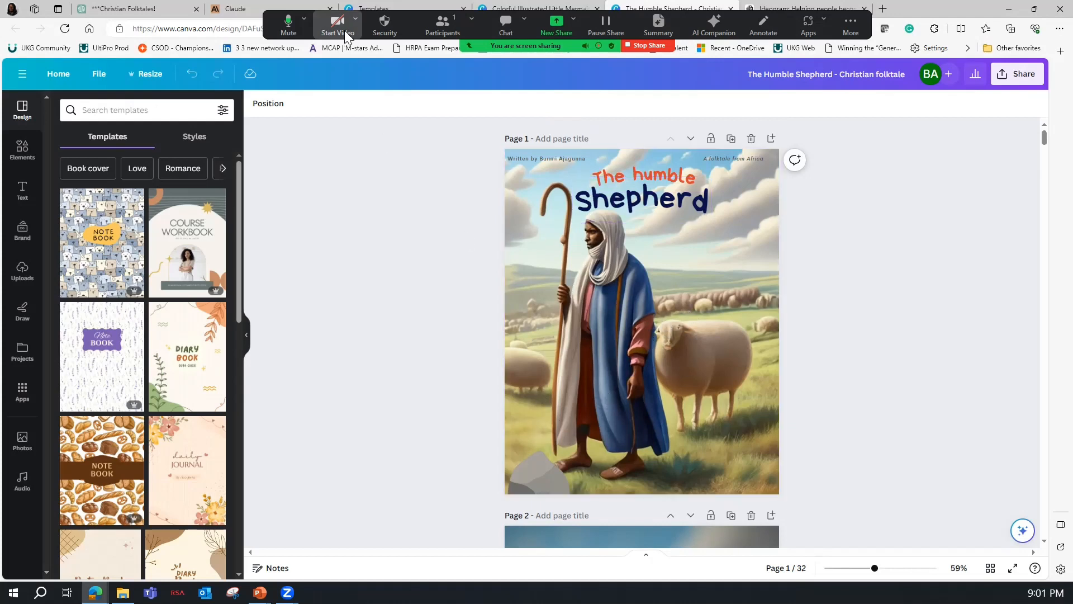
Switch to the ChatGPT conversation and review the opening paragraph of The Humble Shepherd's Blessing.
{"action": "left_click", "coordinate": [132, 10]}
{"action": "left_click", "coordinate": [432, 255]}
{"action": "left_click_drag", "start_coordinate": [432, 255], "coordinate": [696, 298]}
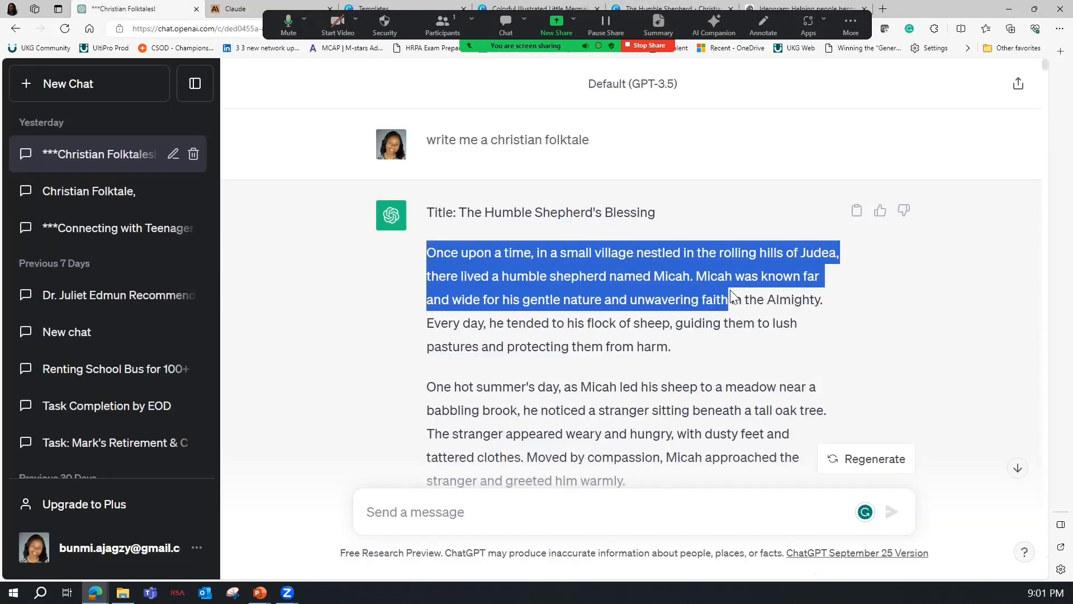
{"action": "left_click", "coordinate": [701, 287]}
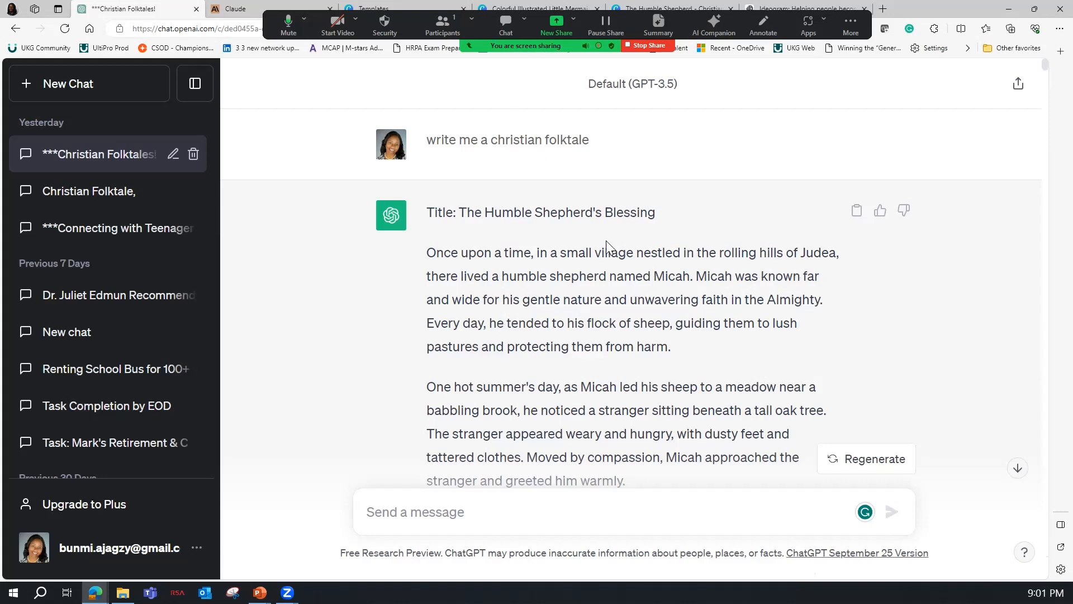
Return to the "The Humble Shepherd - Christian folktale" design in Canva and review pages 2 to 4.
{"action": "left_click", "coordinate": [643, 7]}
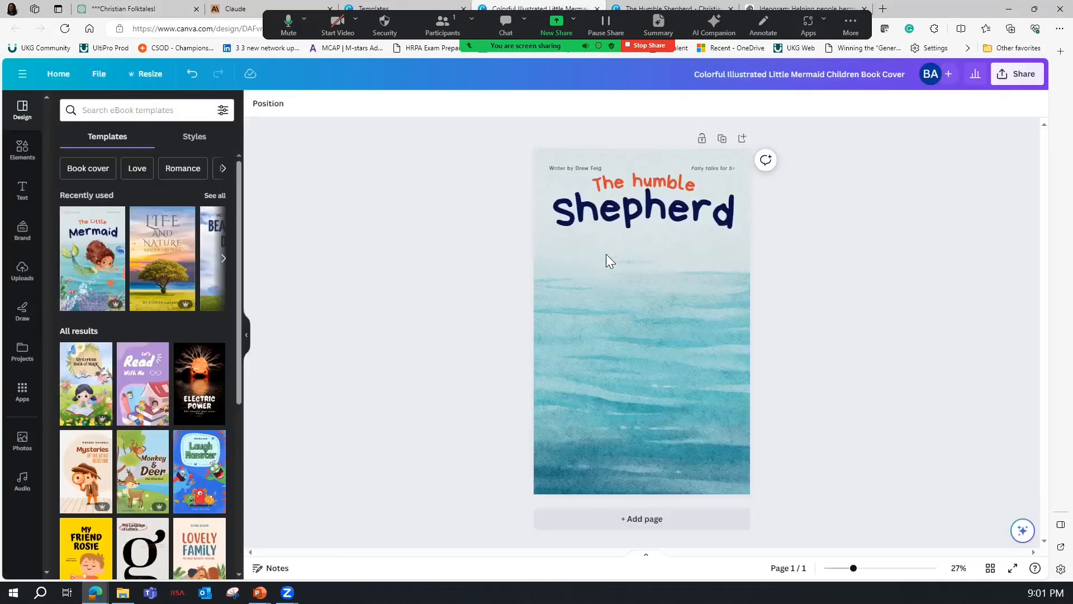
{"action": "scroll", "coordinate": [621, 295], "scroll_direction": "down", "scroll_amount": 5}
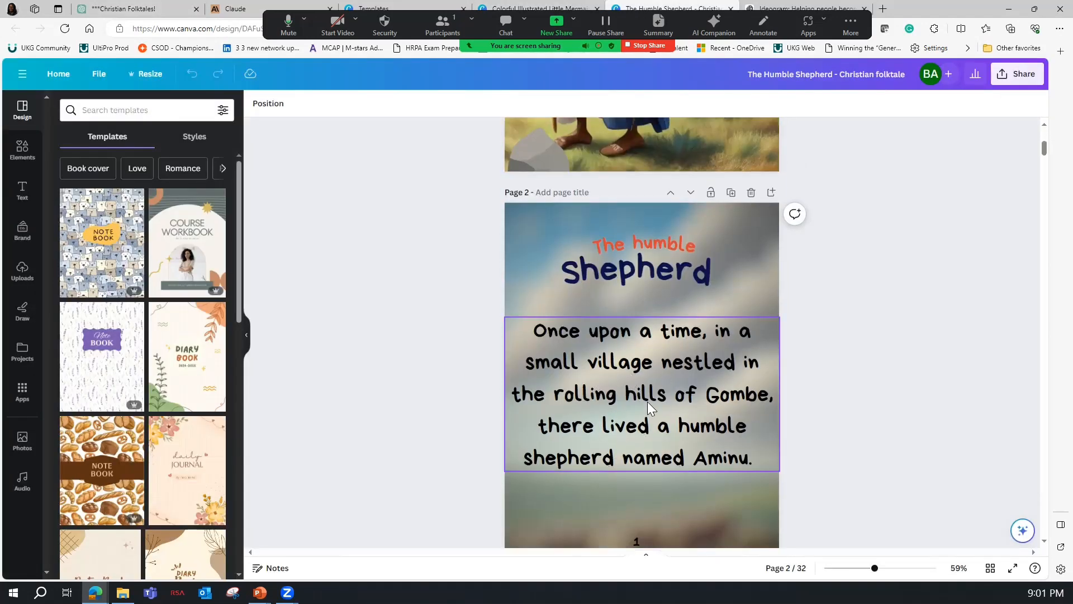
{"action": "scroll", "coordinate": [652, 347], "scroll_direction": "down", "scroll_amount": 3}
{"action": "scroll", "coordinate": [628, 492], "scroll_direction": "down", "scroll_amount": 7}
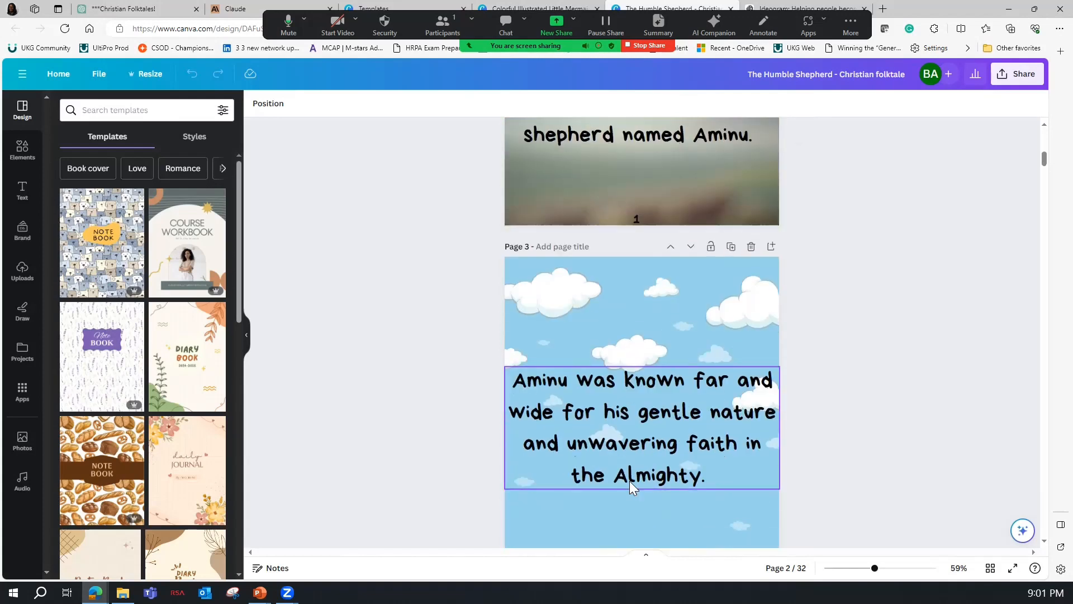
{"action": "scroll", "coordinate": [619, 437], "scroll_direction": "down", "scroll_amount": 1}
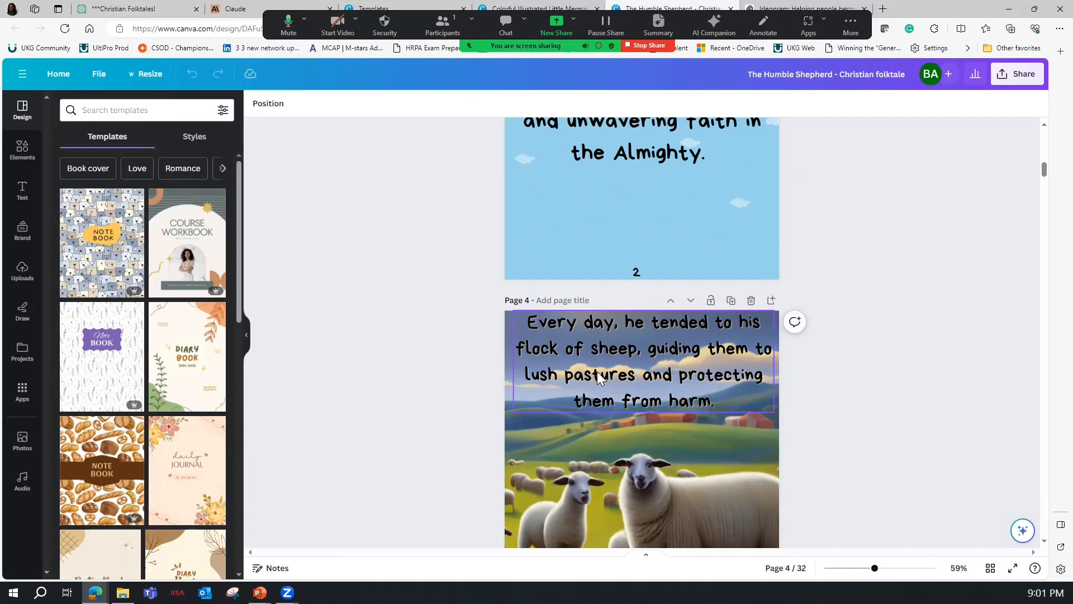
Switch to Ideogram and browse the generated images down to the earliest shepherd pictures, highlighting the village shepherd prompt under the last one.
{"action": "left_click", "coordinate": [776, 9]}
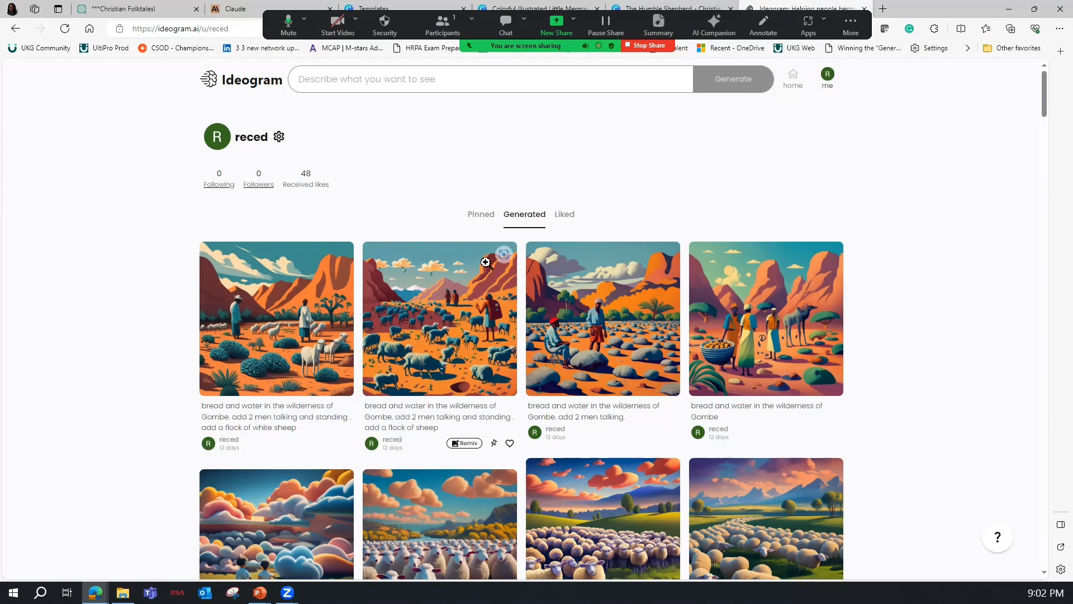
{"action": "scroll", "coordinate": [487, 262], "scroll_direction": "down", "scroll_amount": 2}
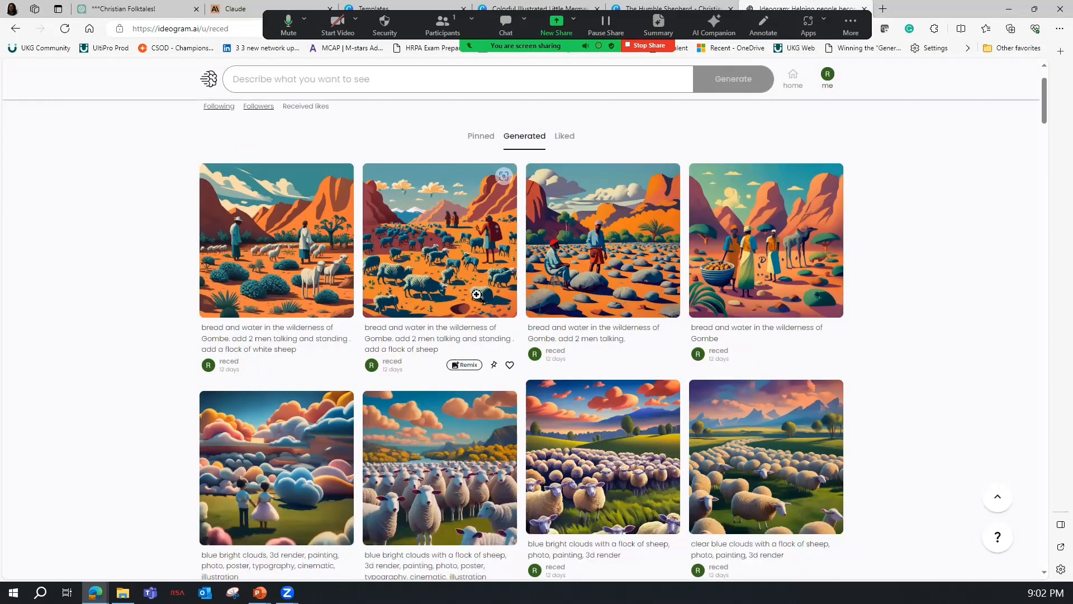
{"action": "scroll", "coordinate": [477, 294], "scroll_direction": "down", "scroll_amount": 7}
{"action": "scroll", "coordinate": [484, 321], "scroll_direction": "down", "scroll_amount": 8}
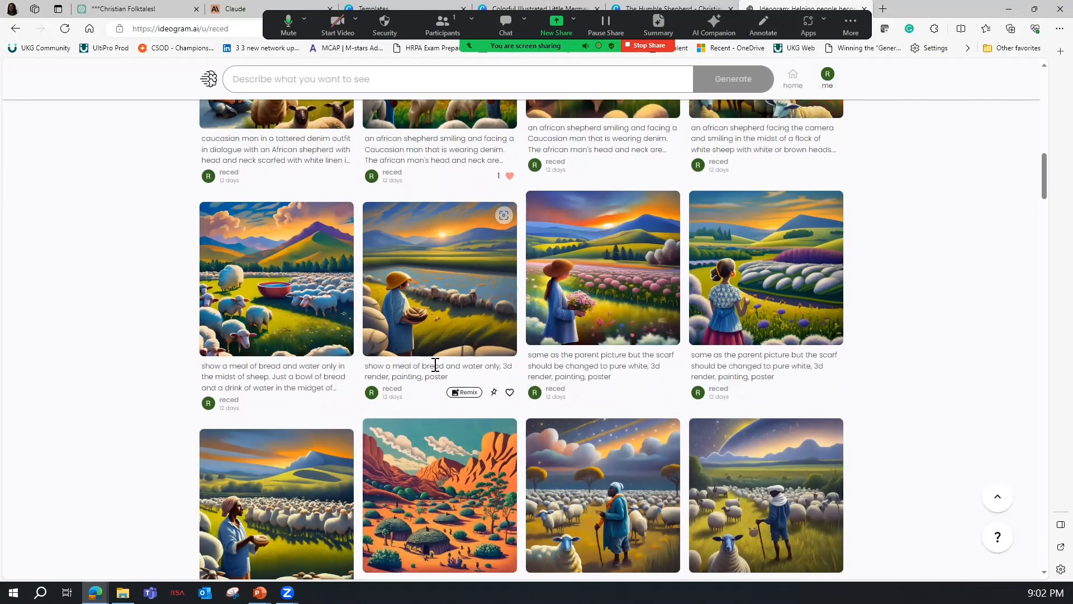
{"action": "scroll", "coordinate": [435, 369], "scroll_direction": "down", "scroll_amount": 7}
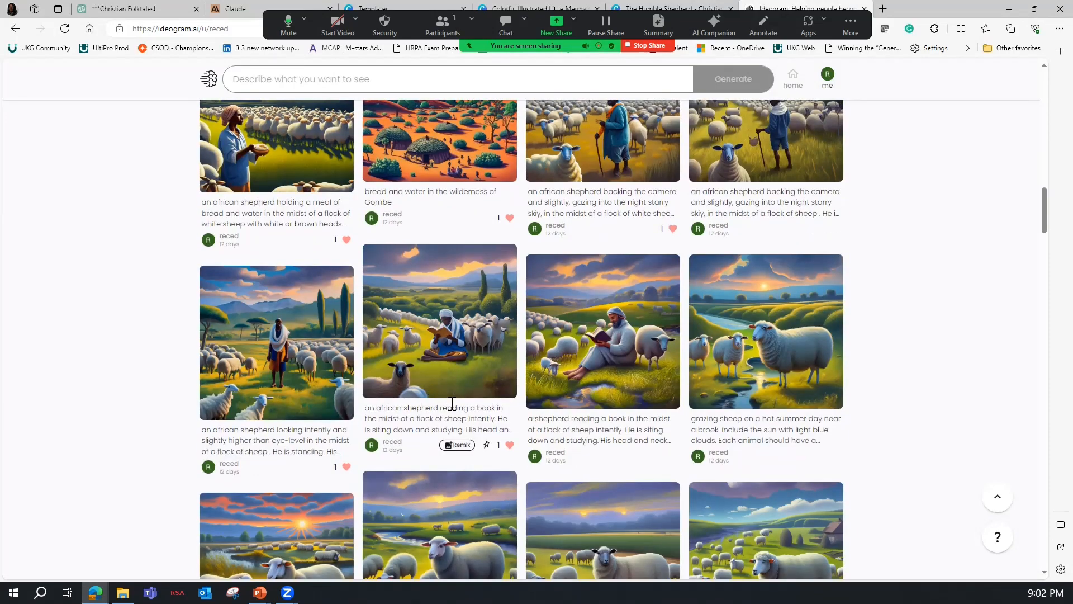
{"action": "scroll", "coordinate": [451, 404], "scroll_direction": "down", "scroll_amount": 20}
{"action": "scroll", "coordinate": [457, 424], "scroll_direction": "down", "scroll_amount": 20}
{"action": "scroll", "coordinate": [494, 440], "scroll_direction": "down", "scroll_amount": 20}
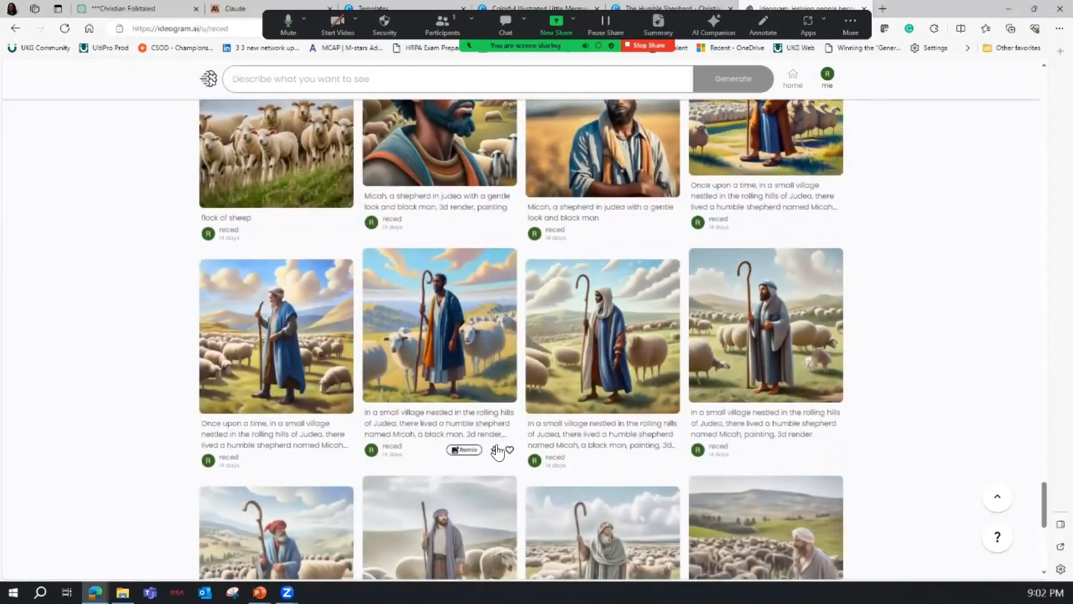
{"action": "scroll", "coordinate": [587, 455], "scroll_direction": "down", "scroll_amount": 8}
{"action": "scroll", "coordinate": [554, 411], "scroll_direction": "up", "scroll_amount": 6}
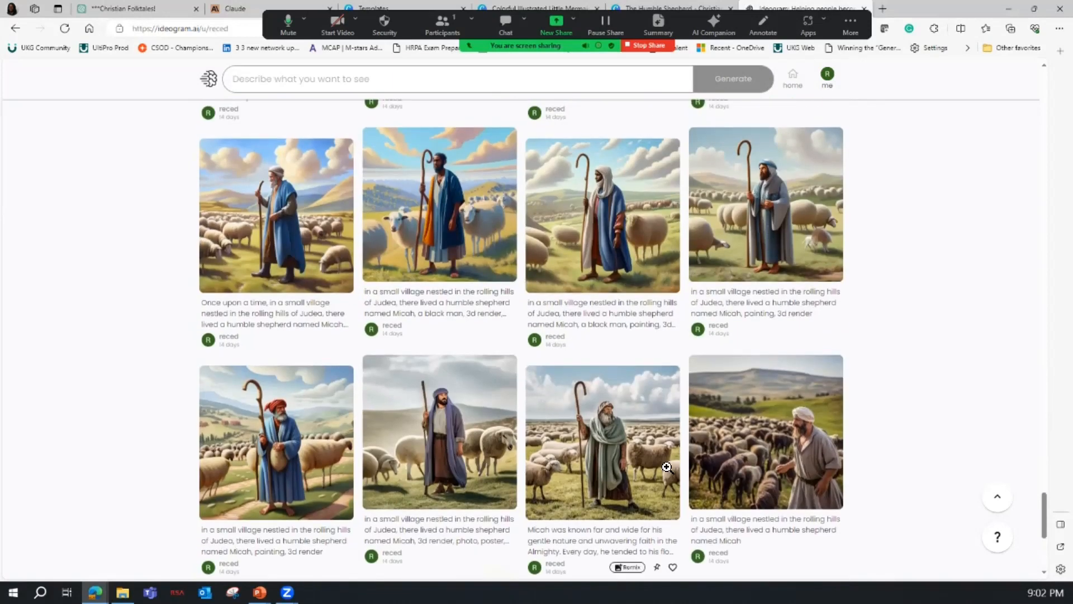
{"action": "left_click_drag", "start_coordinate": [700, 520], "coordinate": [816, 532]}
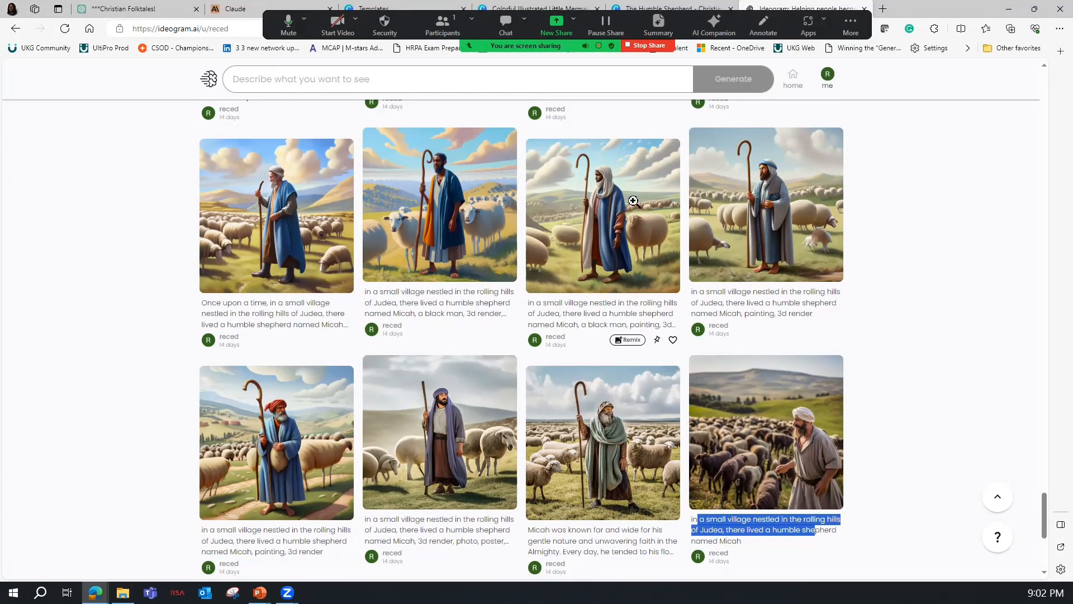
Open the blue-robed shepherd image used on the cover and examine its prompt wording "a black man, painting, 3d render".
{"action": "left_click", "coordinate": [585, 192]}
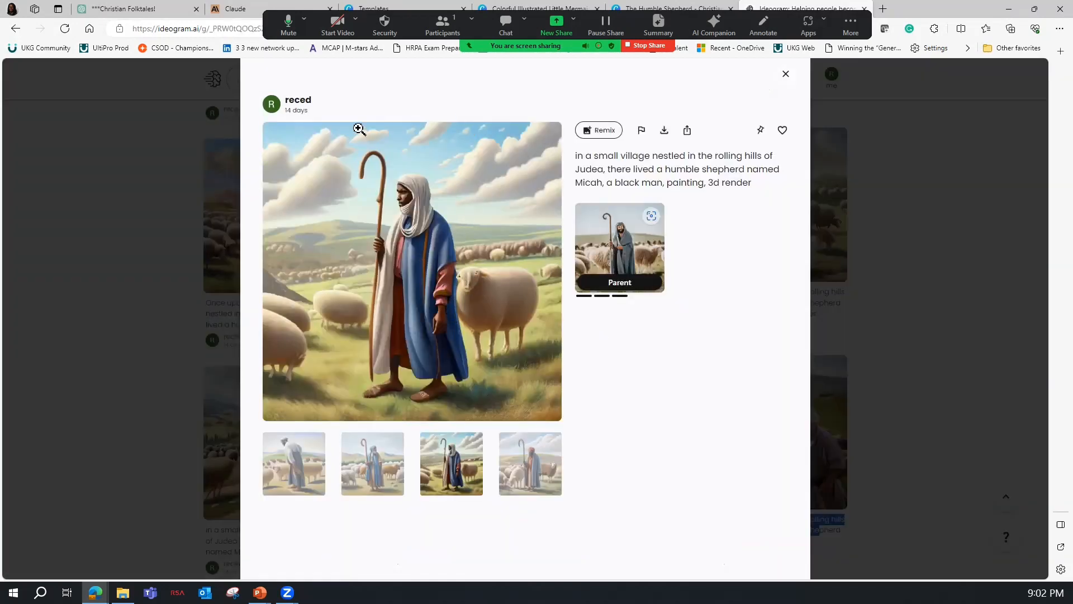
{"action": "left_click", "coordinate": [76, 171]}
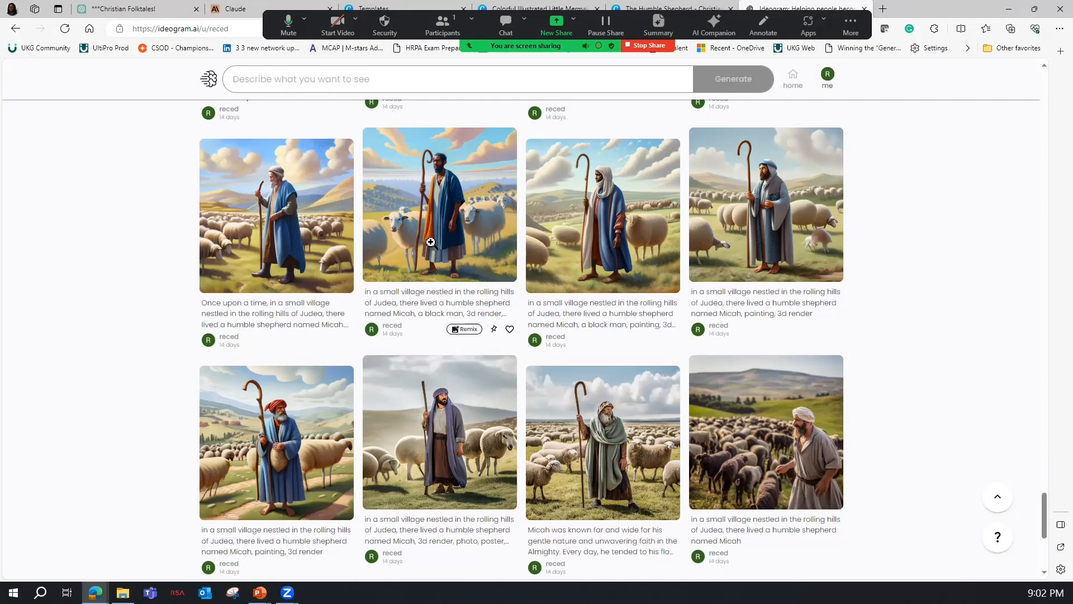
{"action": "left_click", "coordinate": [627, 234]}
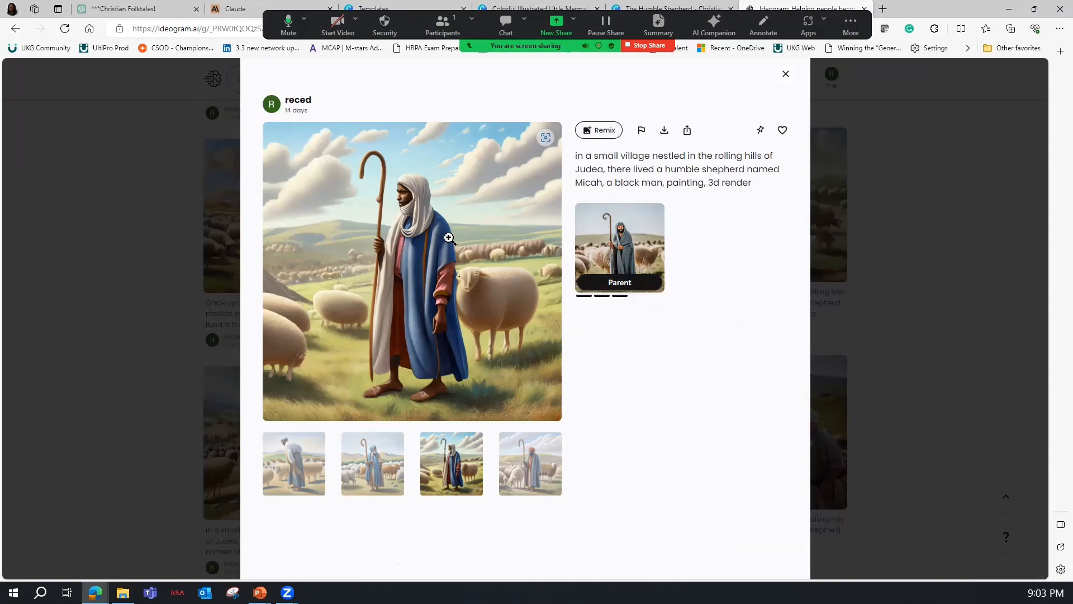
{"action": "left_click_drag", "start_coordinate": [607, 183], "coordinate": [663, 185]}
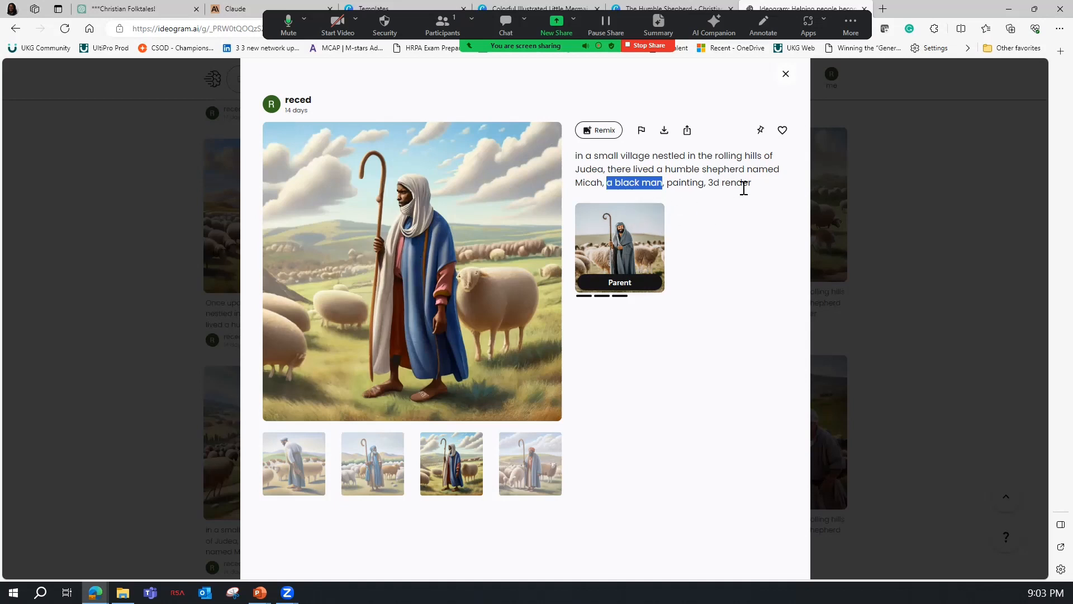
{"action": "left_click_drag", "start_coordinate": [667, 183], "coordinate": [744, 188]}
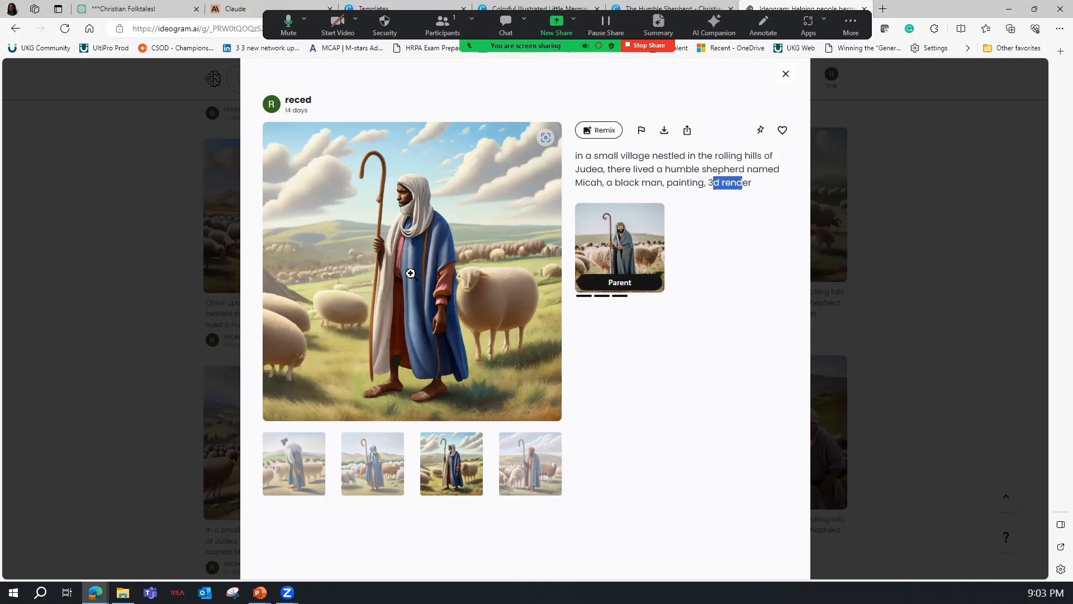
{"action": "left_click", "coordinate": [786, 74]}
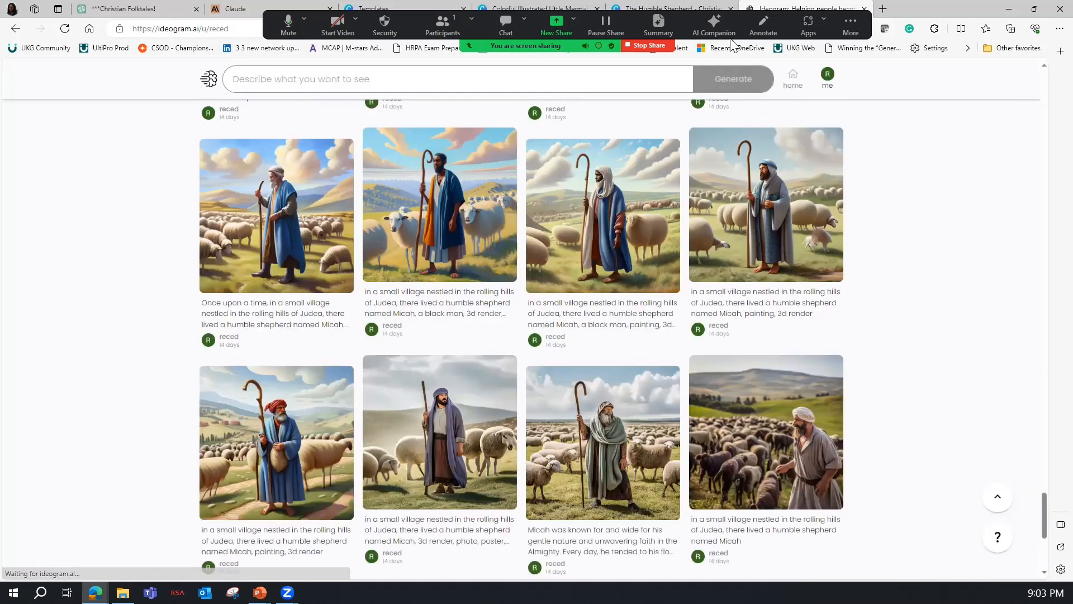
Return to the Humble Shepherd design in Canva and review the illustrated story pages 4 to 7.
{"action": "left_click", "coordinate": [653, 6]}
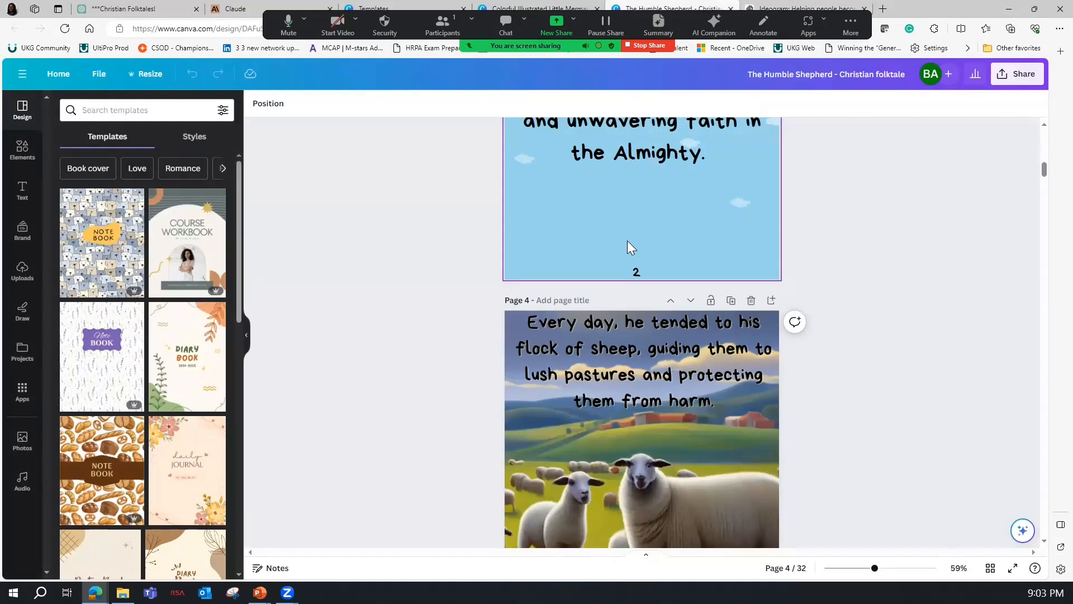
{"action": "scroll", "coordinate": [592, 272], "scroll_direction": "down", "scroll_amount": 3}
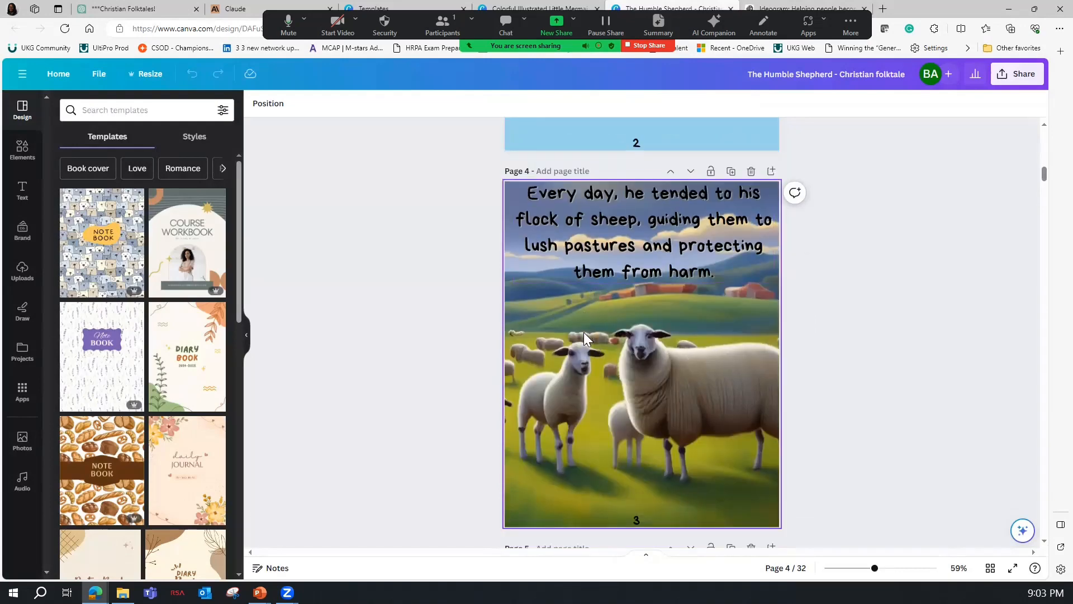
{"action": "scroll", "coordinate": [729, 143], "scroll_direction": "down", "scroll_amount": 6}
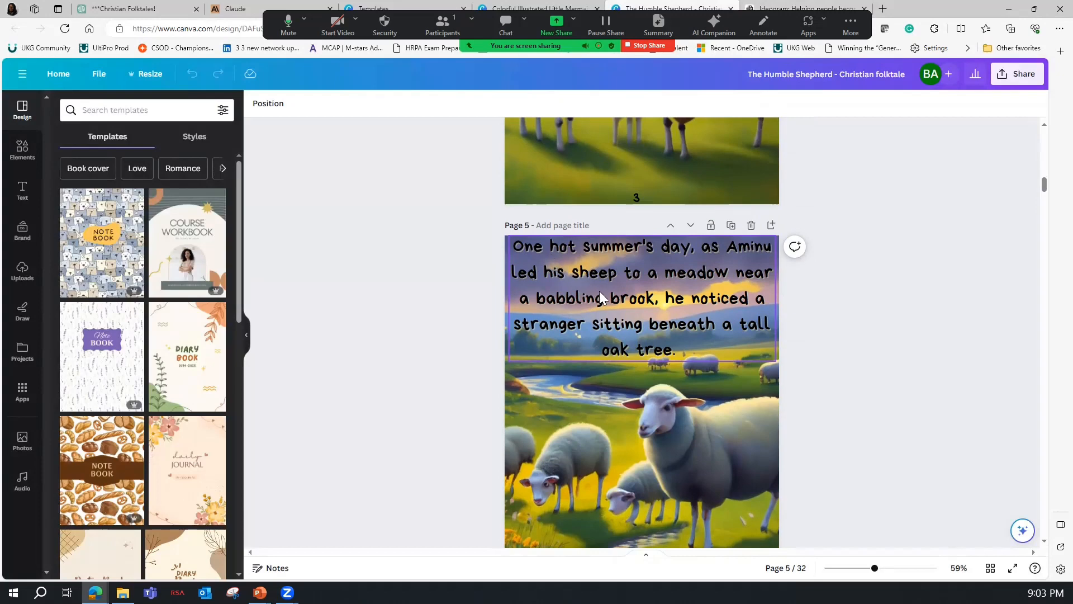
{"action": "scroll", "coordinate": [602, 310], "scroll_direction": "down", "scroll_amount": 3}
{"action": "scroll", "coordinate": [591, 300], "scroll_direction": "down", "scroll_amount": 7}
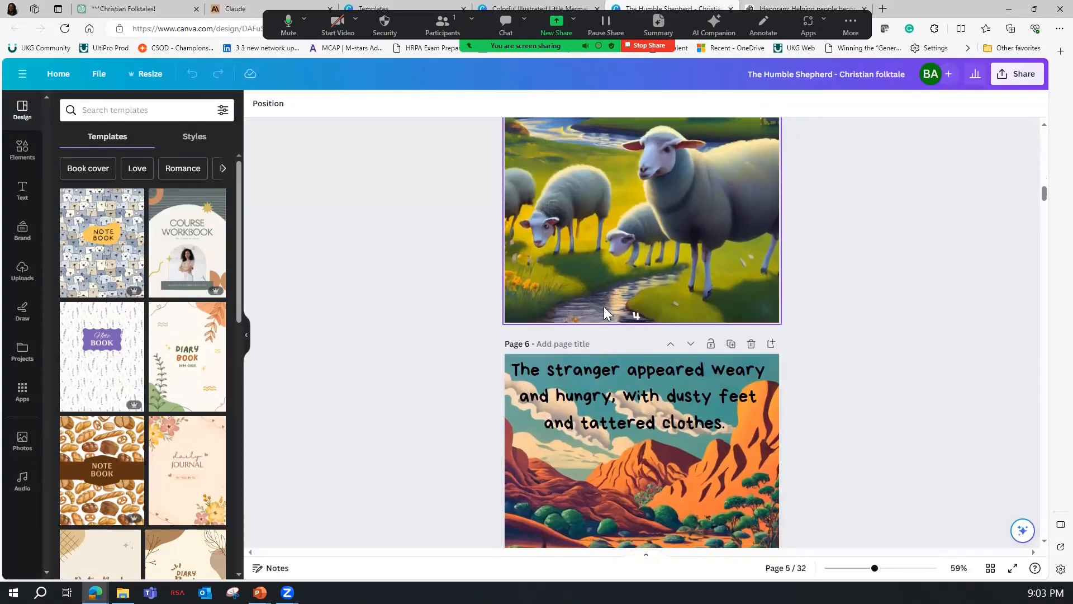
{"action": "scroll", "coordinate": [606, 334], "scroll_direction": "down", "scroll_amount": 4}
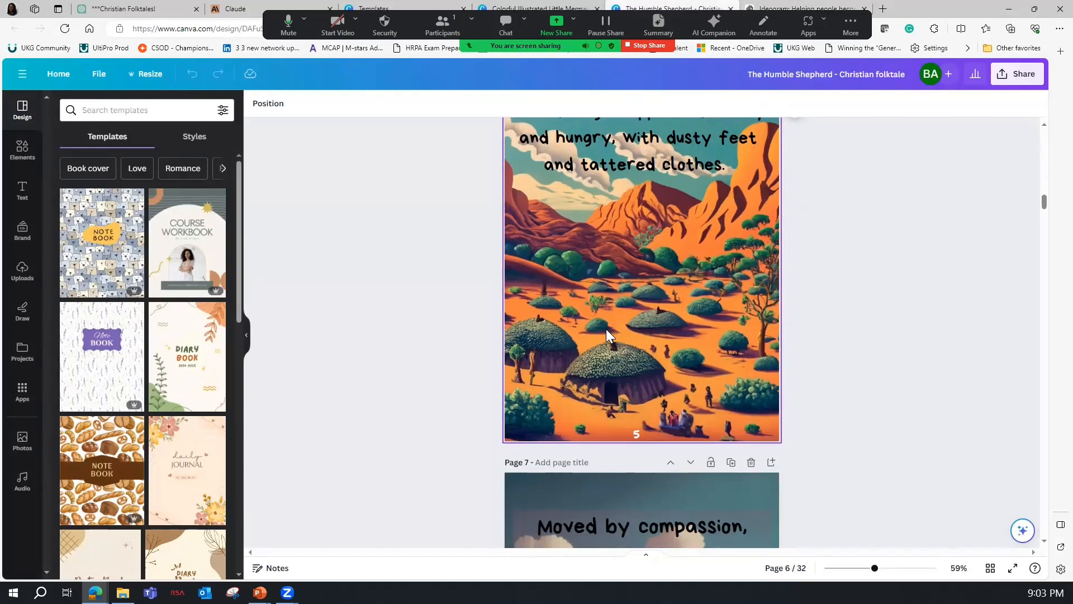
{"action": "scroll", "coordinate": [614, 311], "scroll_direction": "up", "scroll_amount": 2}
{"action": "scroll", "coordinate": [614, 306], "scroll_direction": "up", "scroll_amount": 1}
{"action": "scroll", "coordinate": [614, 306], "scroll_direction": "down", "scroll_amount": 3}
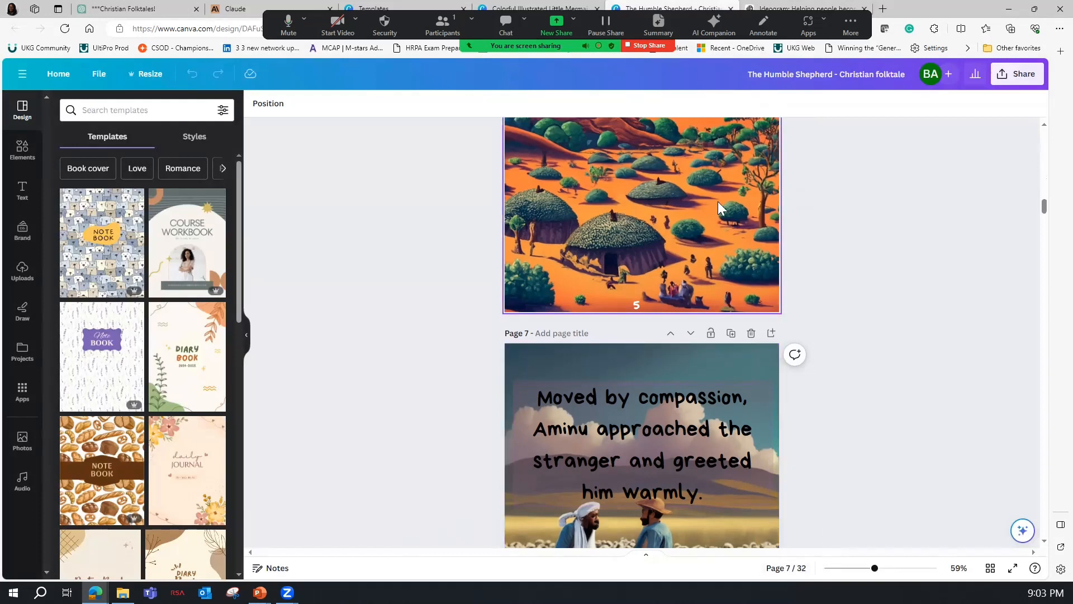
Find the orange desert village image in the Ideogram gallery and highlight its prompt "bread and water in the wilderness of Gombe".
{"action": "left_click", "coordinate": [793, 6]}
{"action": "scroll", "coordinate": [636, 358], "scroll_direction": "up", "scroll_amount": 10}
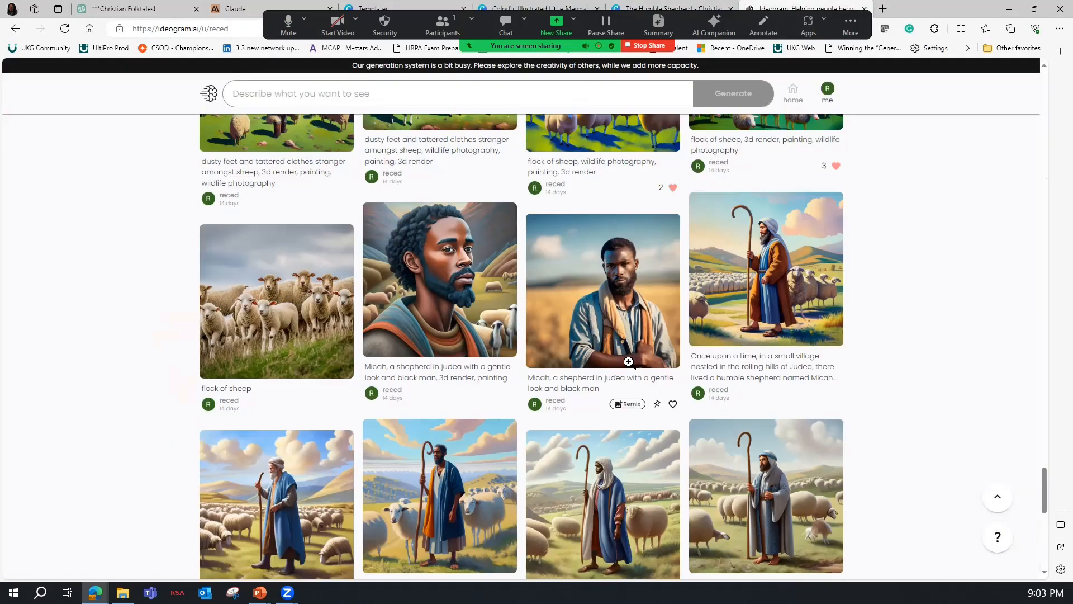
{"action": "scroll", "coordinate": [636, 359], "scroll_direction": "up", "scroll_amount": 15}
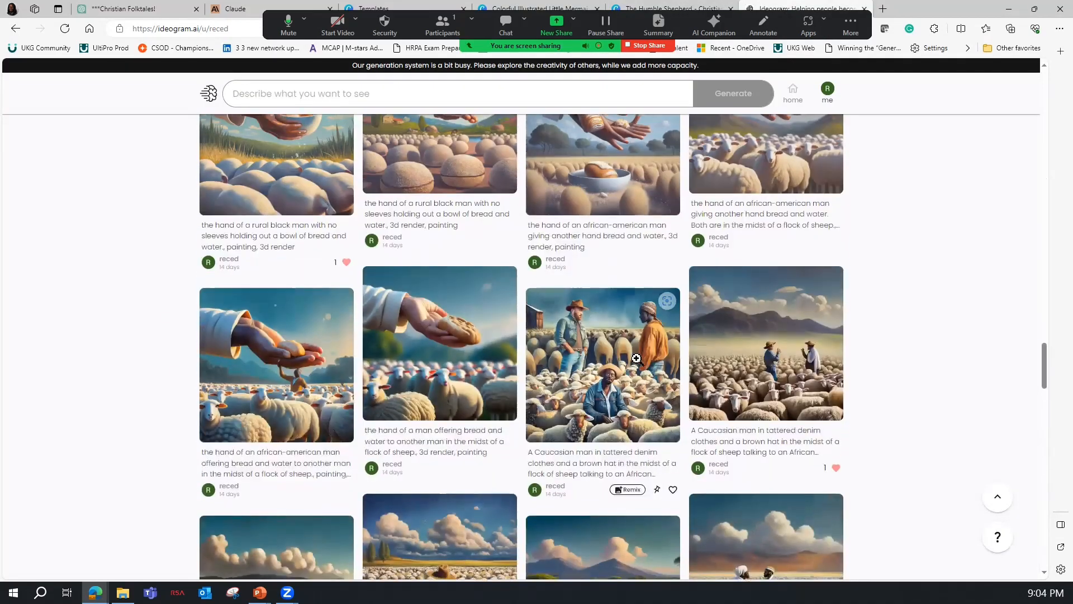
{"action": "scroll", "coordinate": [638, 358], "scroll_direction": "up", "scroll_amount": 10}
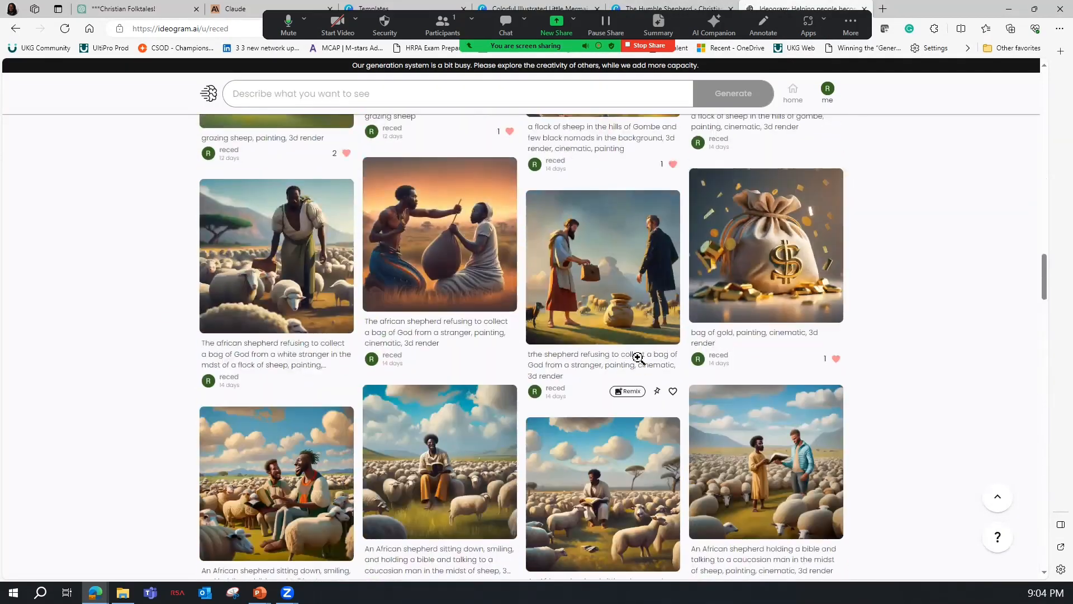
{"action": "scroll", "coordinate": [638, 358], "scroll_direction": "up", "scroll_amount": 6}
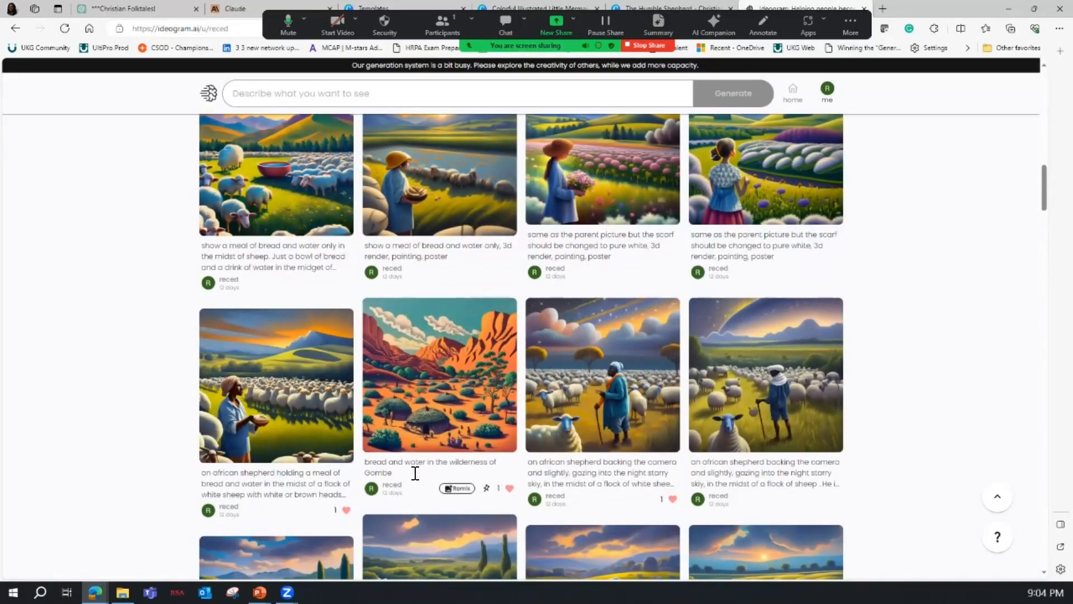
{"action": "triple_click", "coordinate": [384, 470]}
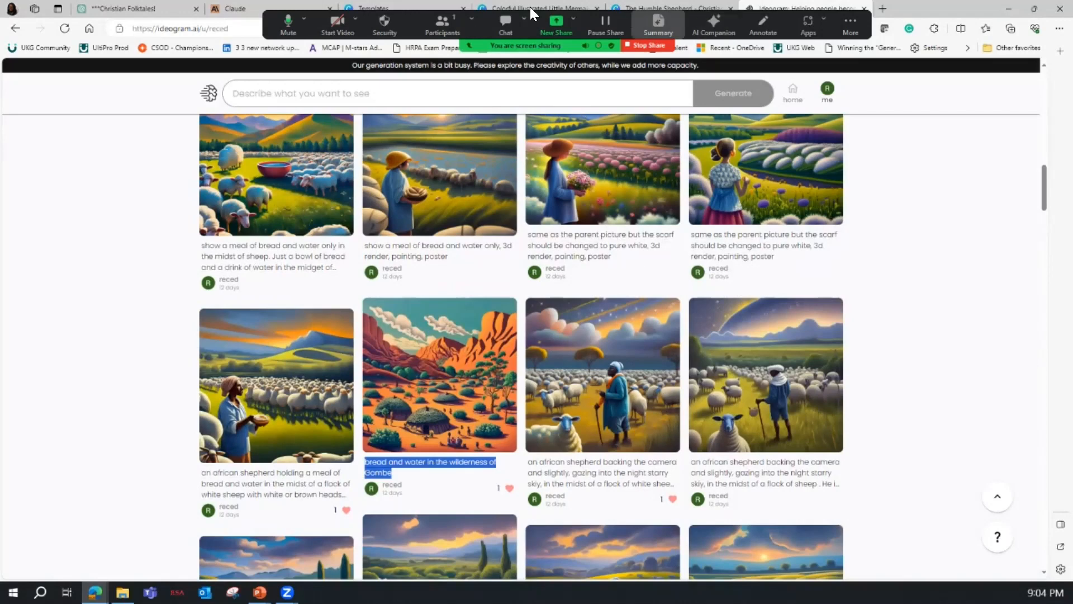
Go back to the Humble Shepherd design in Canva and compare the text and illustrations on pages 6 to 8.
{"action": "left_click", "coordinate": [570, 7]}
{"action": "left_click", "coordinate": [674, 9]}
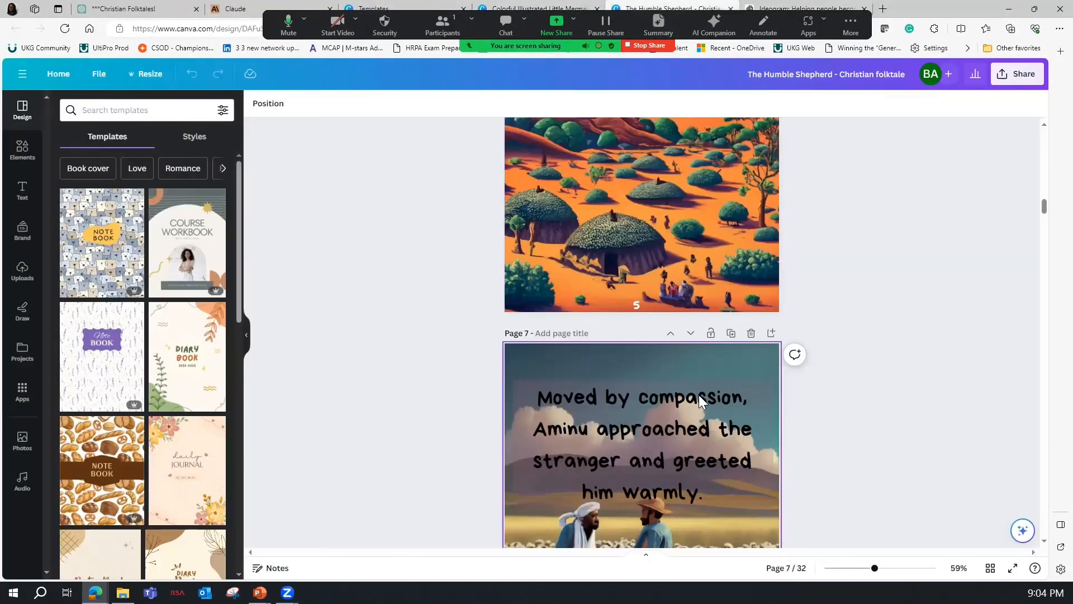
{"action": "scroll", "coordinate": [749, 470], "scroll_direction": "up", "scroll_amount": 3}
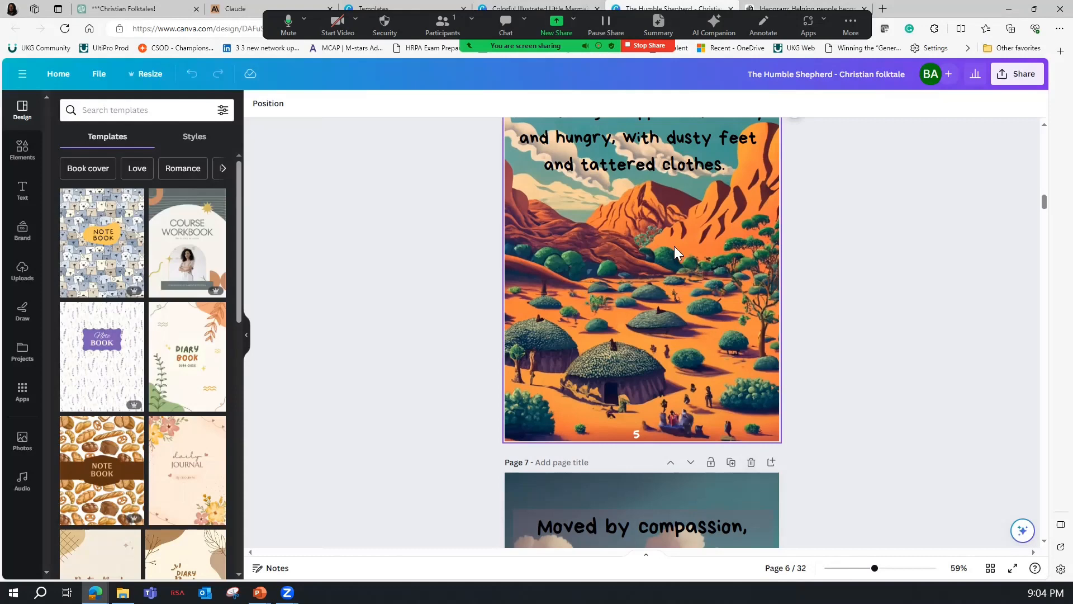
{"action": "scroll", "coordinate": [675, 246], "scroll_direction": "down", "scroll_amount": 3}
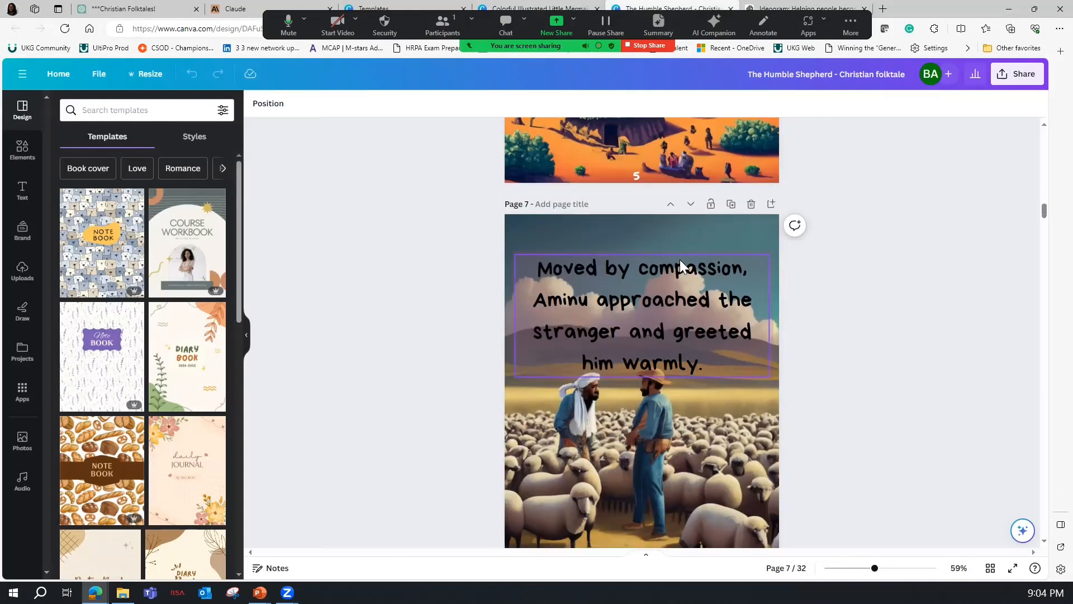
{"action": "scroll", "coordinate": [680, 260], "scroll_direction": "down", "scroll_amount": 2}
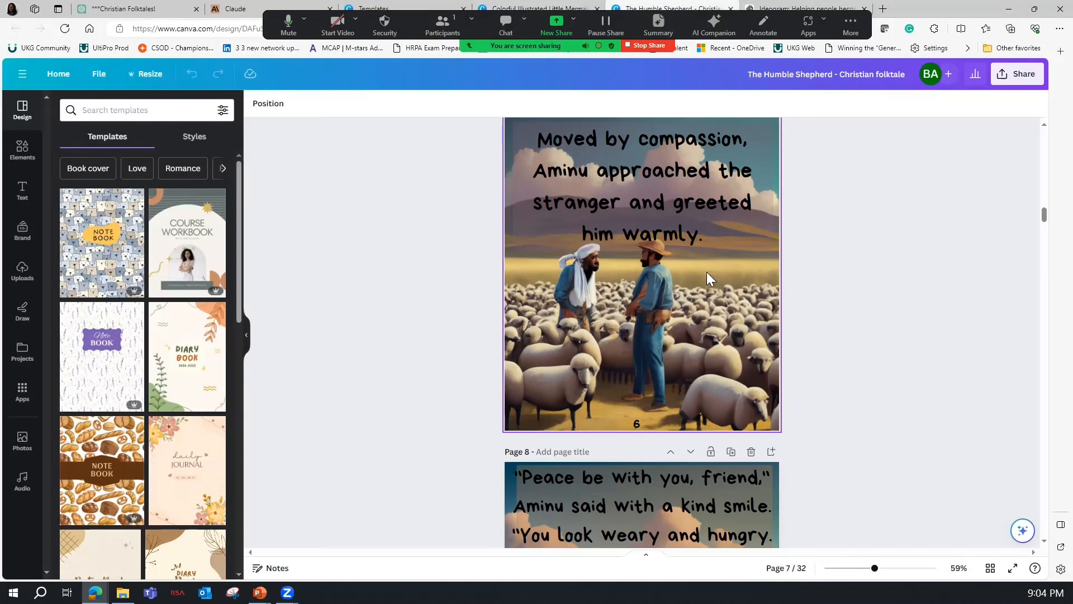
{"action": "scroll", "coordinate": [645, 255], "scroll_direction": "down", "scroll_amount": 3}
{"action": "scroll", "coordinate": [618, 333], "scroll_direction": "down", "scroll_amount": 1}
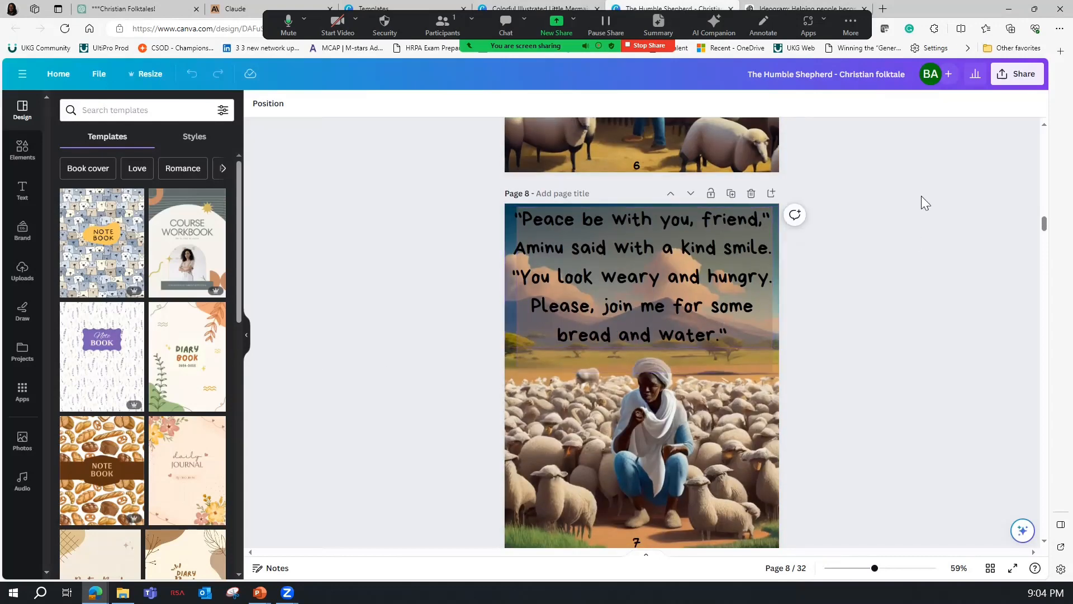
Download all 32 pages of the Humble Shepherd design as a PDF Standard file.
{"action": "left_click", "coordinate": [1015, 76]}
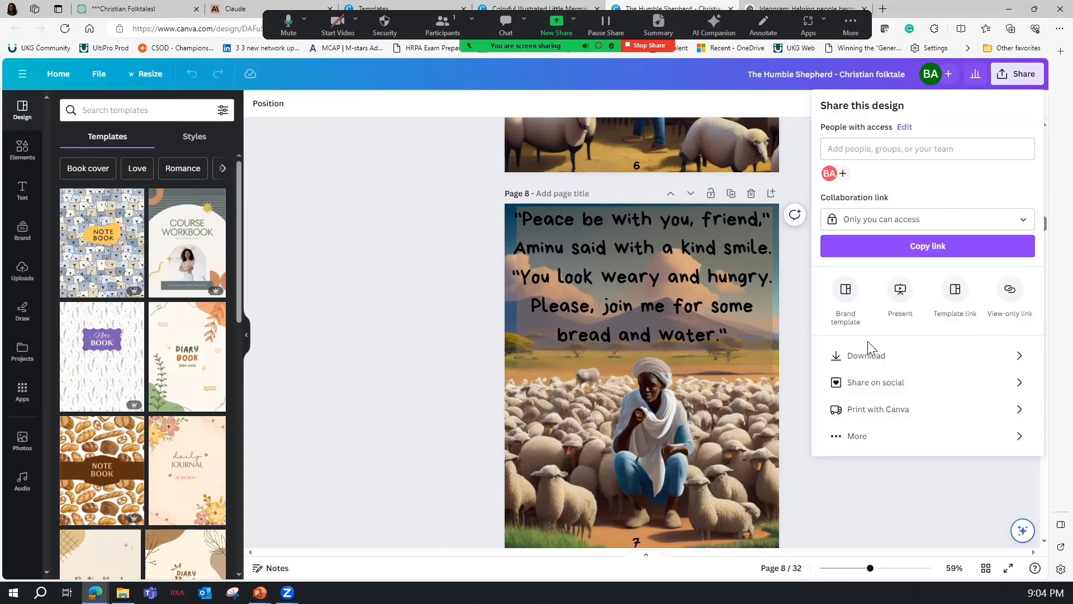
{"action": "left_click", "coordinate": [833, 355]}
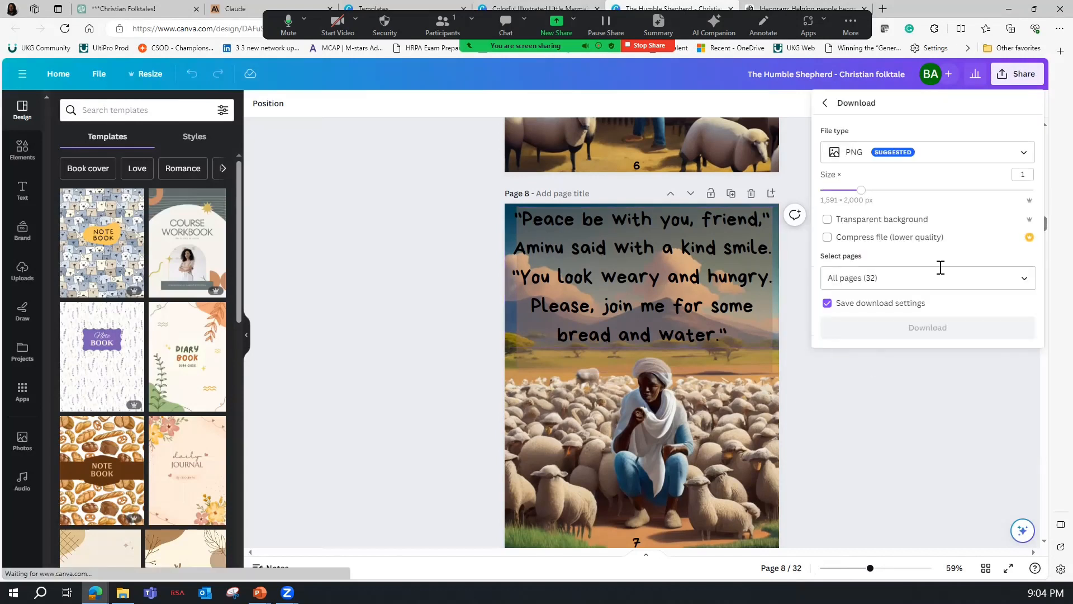
{"action": "left_click", "coordinate": [872, 158]}
{"action": "left_click", "coordinate": [891, 253]}
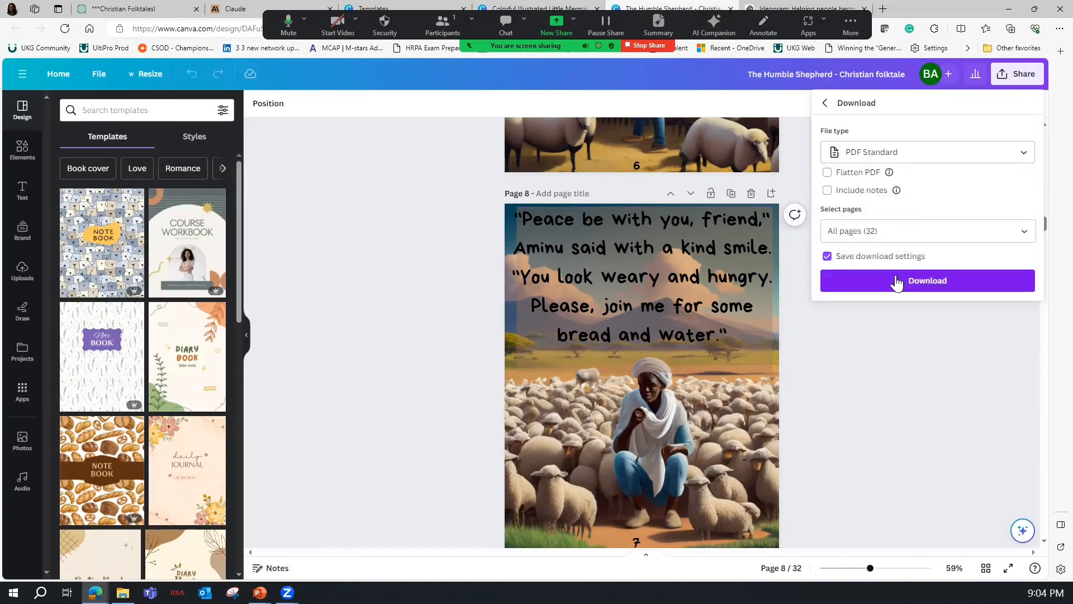
{"action": "left_click", "coordinate": [876, 278]}
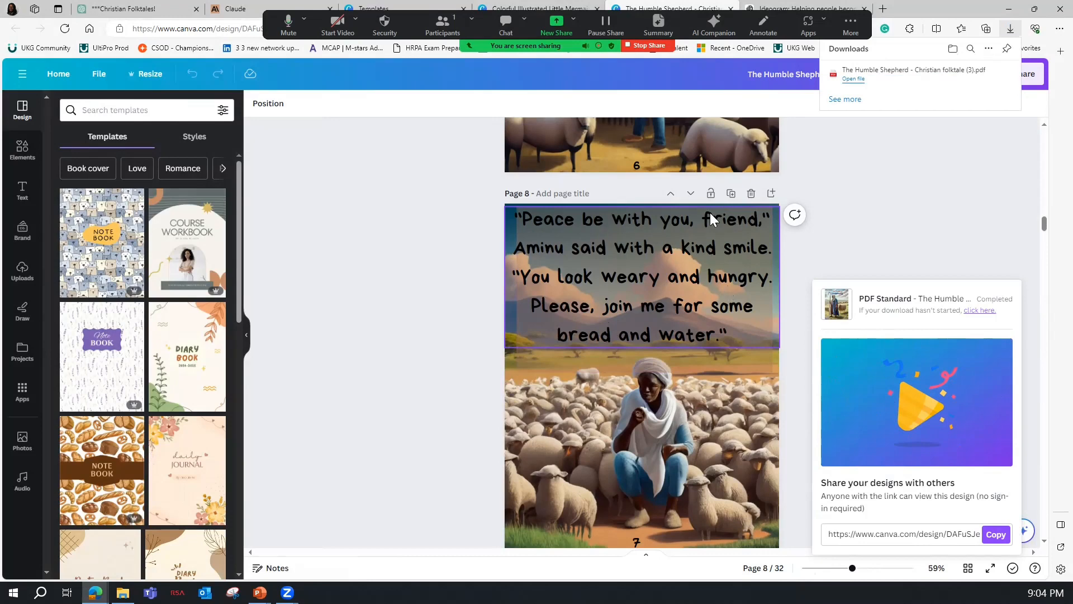
Open the downloaded Humble Shepherd PDF and review its pages from the cover through page 11.
{"action": "left_click", "coordinate": [852, 79]}
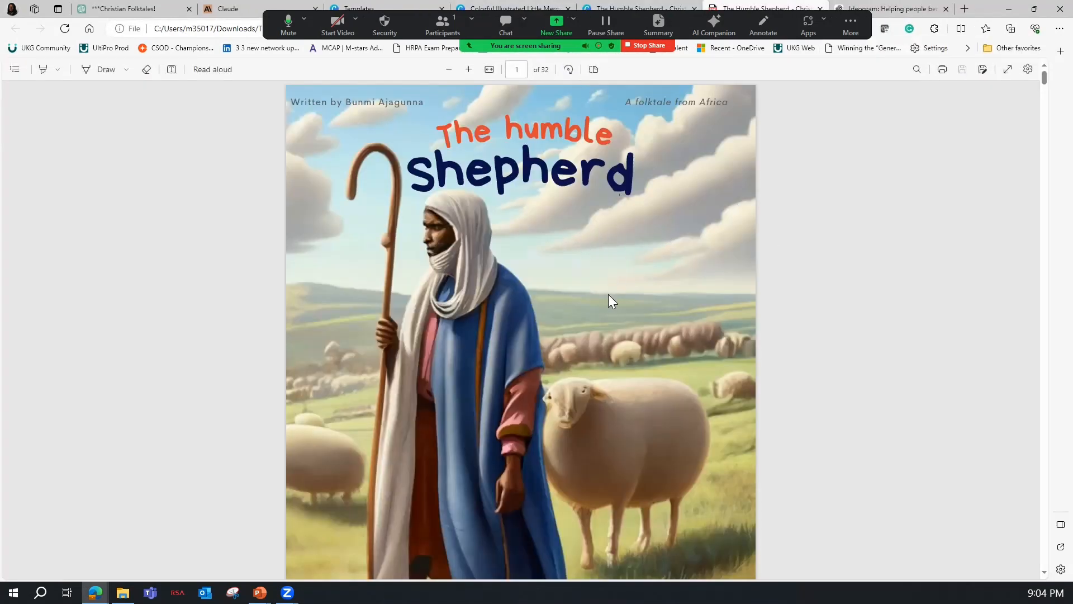
{"action": "scroll", "coordinate": [635, 275], "scroll_direction": "down", "scroll_amount": 15}
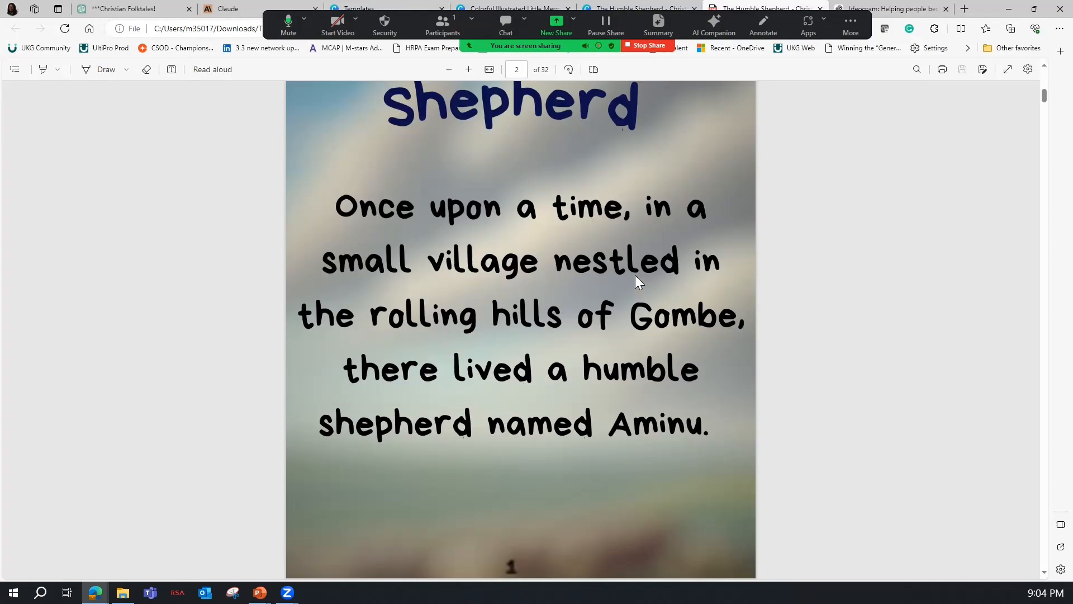
{"action": "scroll", "coordinate": [635, 275], "scroll_direction": "down", "scroll_amount": 15}
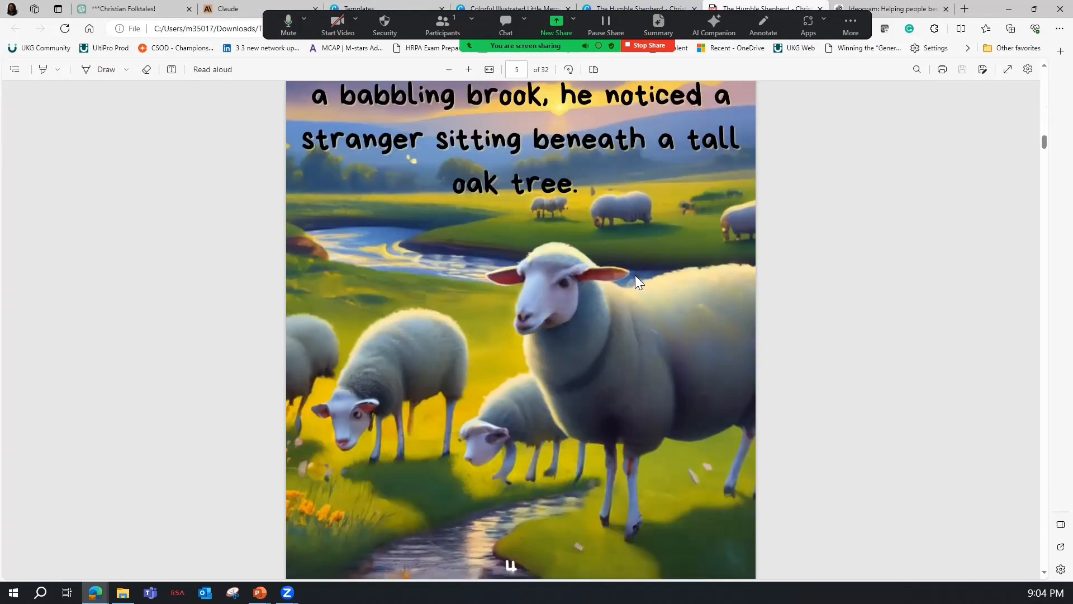
{"action": "scroll", "coordinate": [635, 275], "scroll_direction": "down", "scroll_amount": 1}
{"action": "scroll", "coordinate": [636, 275], "scroll_direction": "down", "scroll_amount": 5}
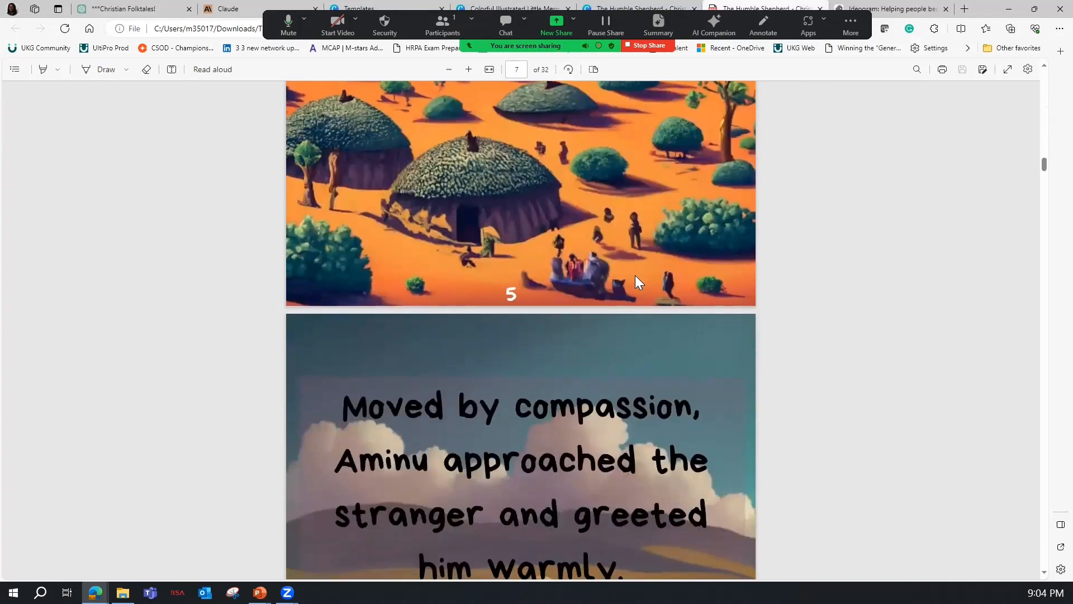
{"action": "scroll", "coordinate": [634, 281], "scroll_direction": "down", "scroll_amount": 8}
{"action": "scroll", "coordinate": [626, 285], "scroll_direction": "down", "scroll_amount": 15}
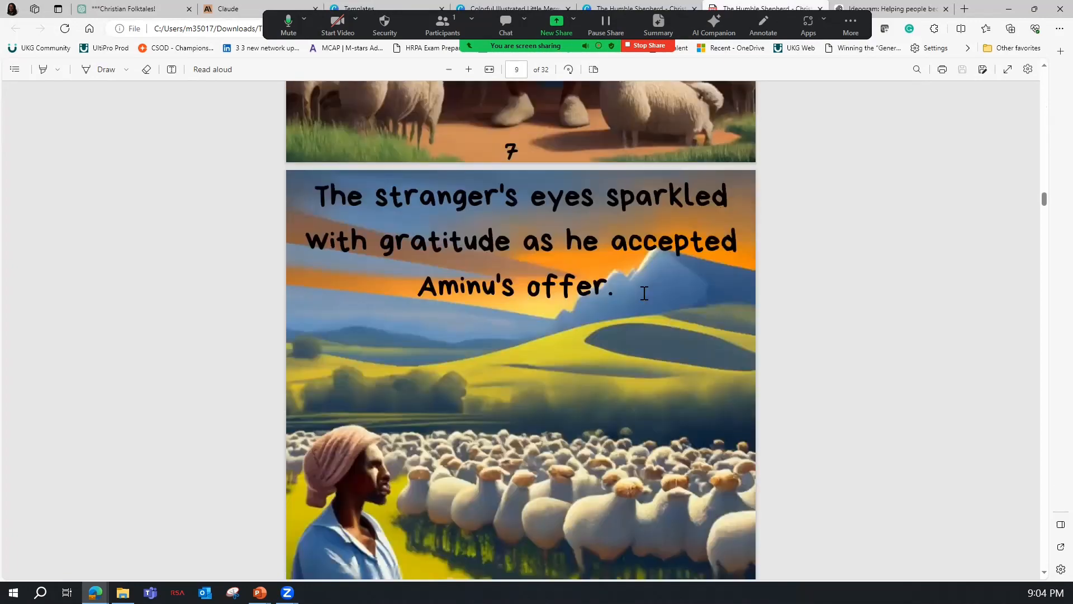
{"action": "scroll", "coordinate": [676, 324], "scroll_direction": "down", "scroll_amount": 5}
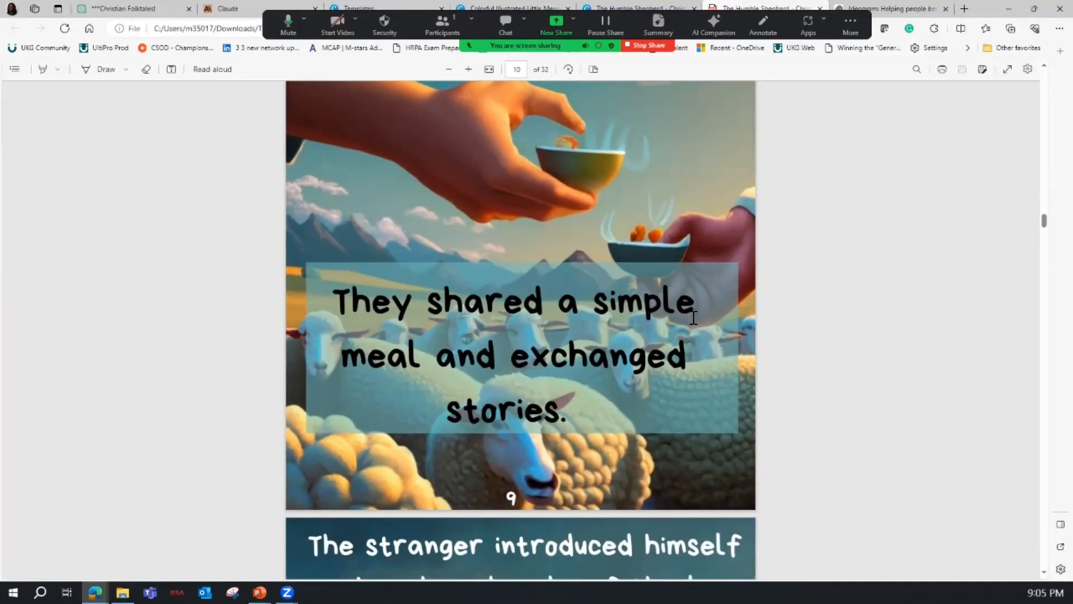
{"action": "scroll", "coordinate": [686, 337], "scroll_direction": "down", "scroll_amount": 5}
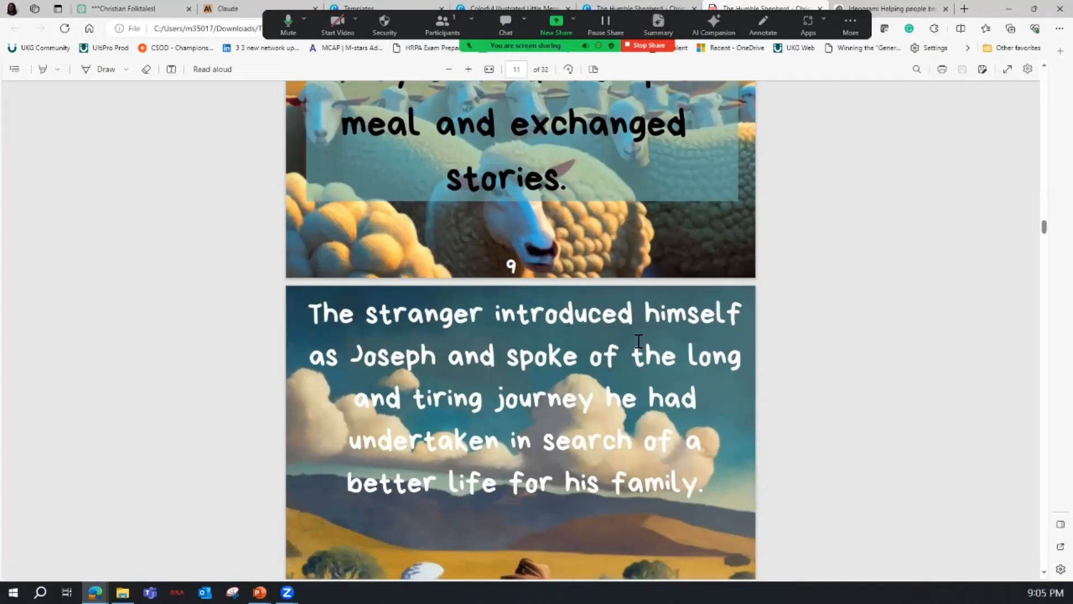
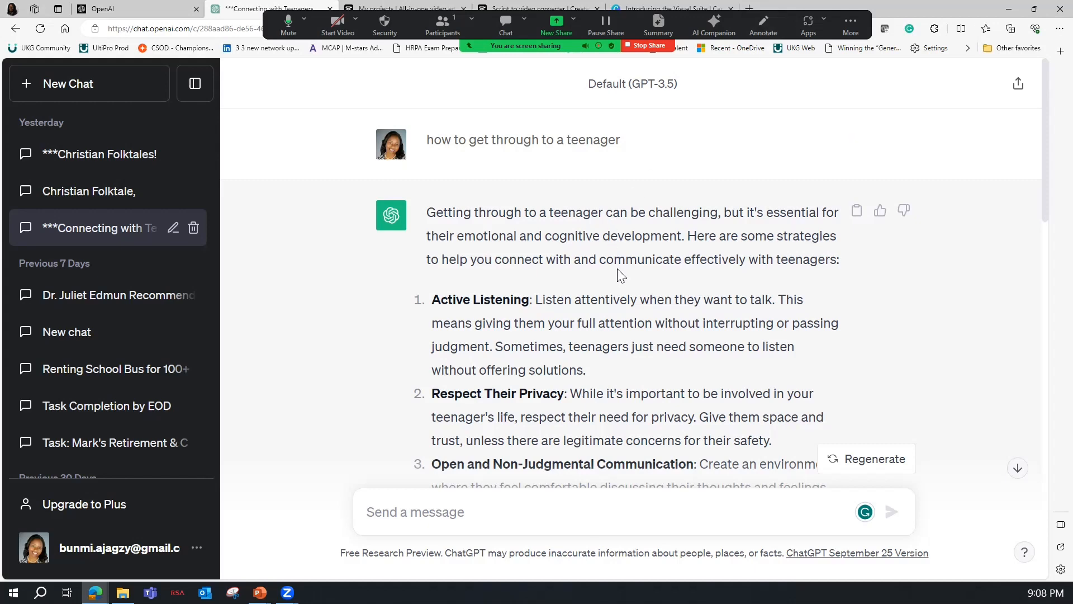
Review the ChatGPT answer to "how to get through to a teenager" and copy the full response.
{"action": "scroll", "coordinate": [617, 270], "scroll_direction": "down", "scroll_amount": 1}
{"action": "scroll", "coordinate": [617, 270], "scroll_direction": "down", "scroll_amount": 8}
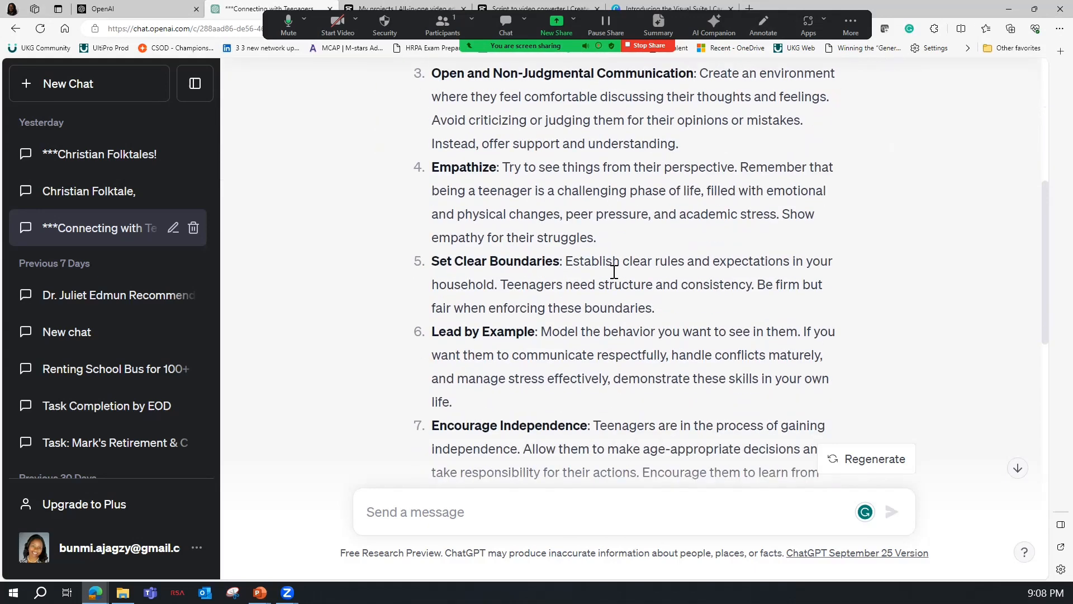
{"action": "scroll", "coordinate": [614, 272], "scroll_direction": "down", "scroll_amount": 8}
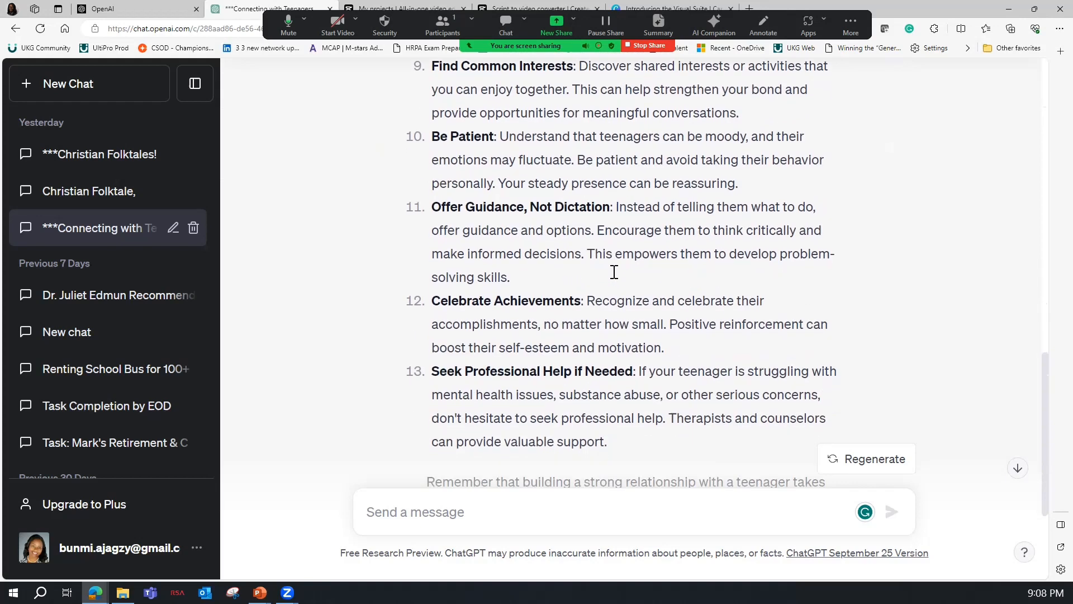
{"action": "scroll", "coordinate": [606, 280], "scroll_direction": "down", "scroll_amount": 1}
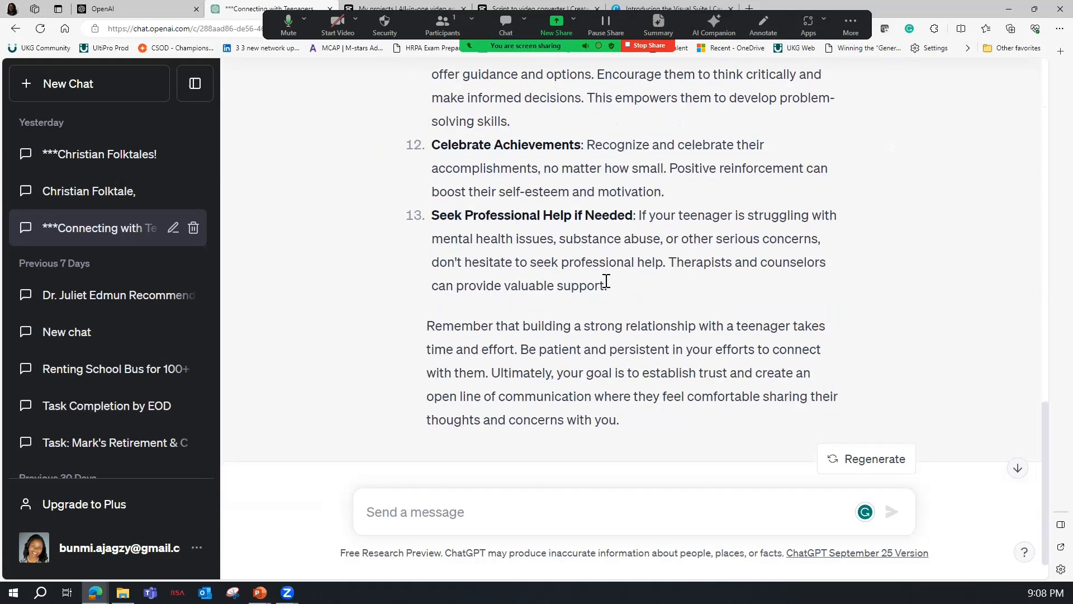
{"action": "scroll", "coordinate": [606, 281], "scroll_direction": "up", "scroll_amount": 15}
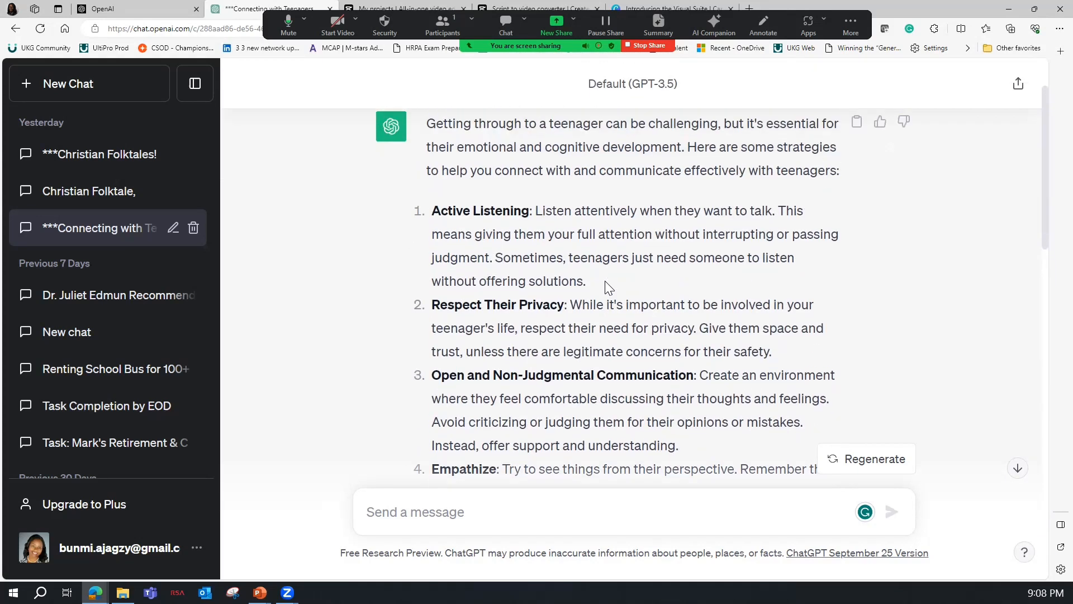
{"action": "left_click", "coordinate": [857, 211]}
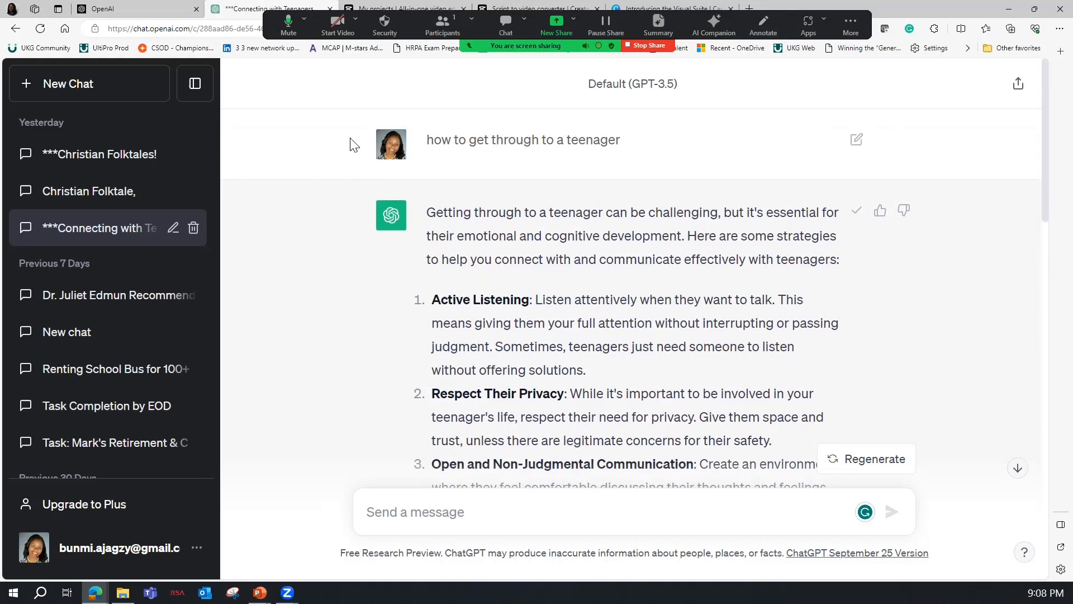
Switch to CapCut, start a Script to video project and paste the copied teenager advice as the script.
{"action": "left_click", "coordinate": [375, 6]}
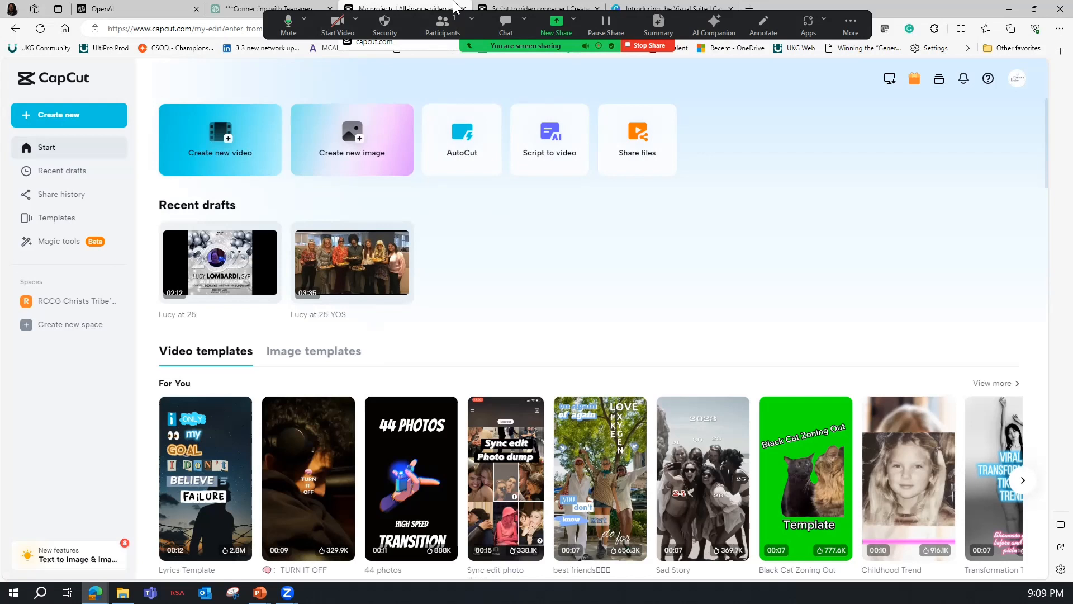
{"action": "left_click", "coordinate": [549, 160]}
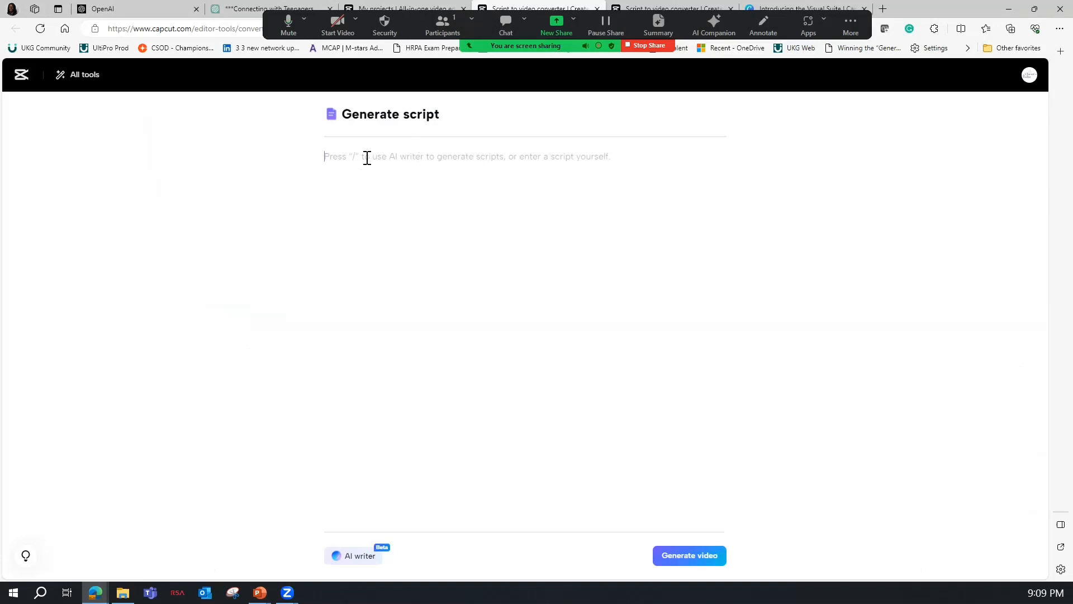
{"action": "key", "text": "ctrl+v"}
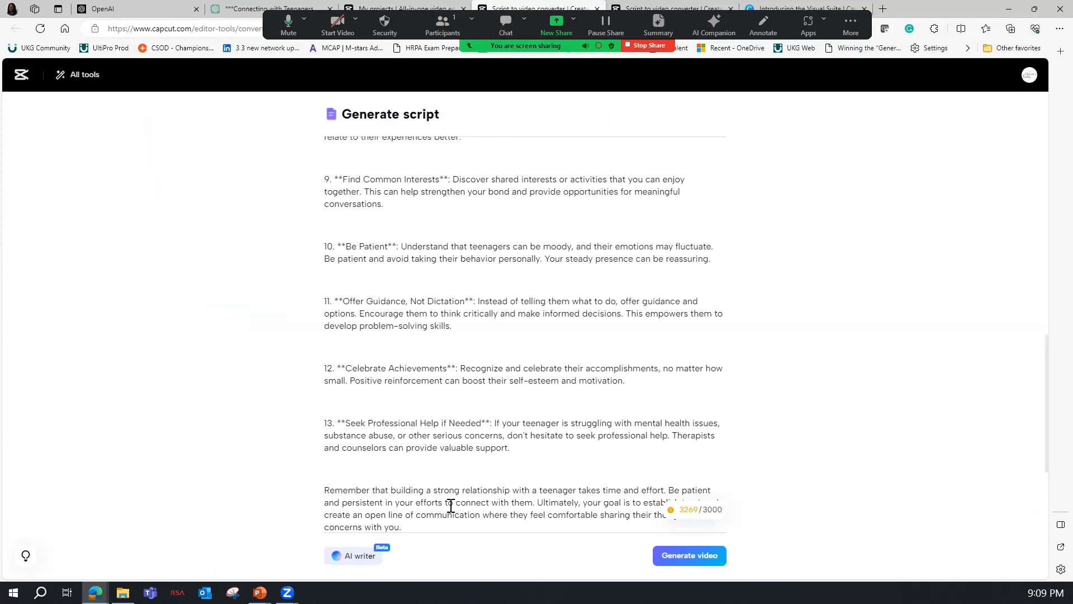
Delete points 11 to 13 from the script and close the gap before the closing "Remember" paragraph.
{"action": "left_click_drag", "start_coordinate": [510, 448], "coordinate": [314, 370]}
{"action": "key", "text": "BackSpace"}
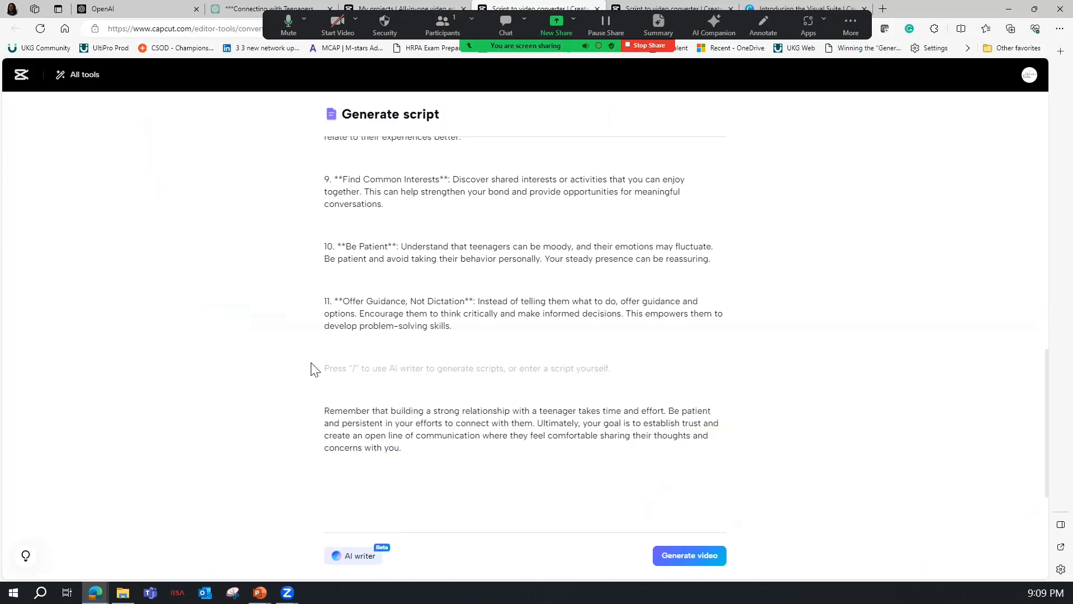
{"action": "left_click_drag", "start_coordinate": [484, 329], "coordinate": [315, 302]}
{"action": "key", "text": "BackSpace"}
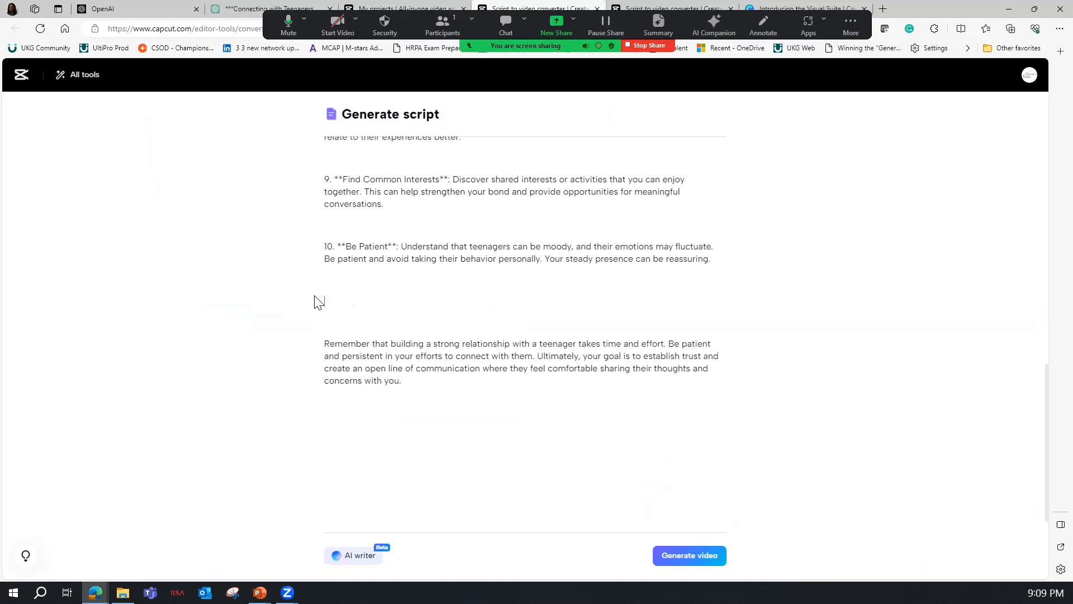
{"action": "key", "text": "Delete"}
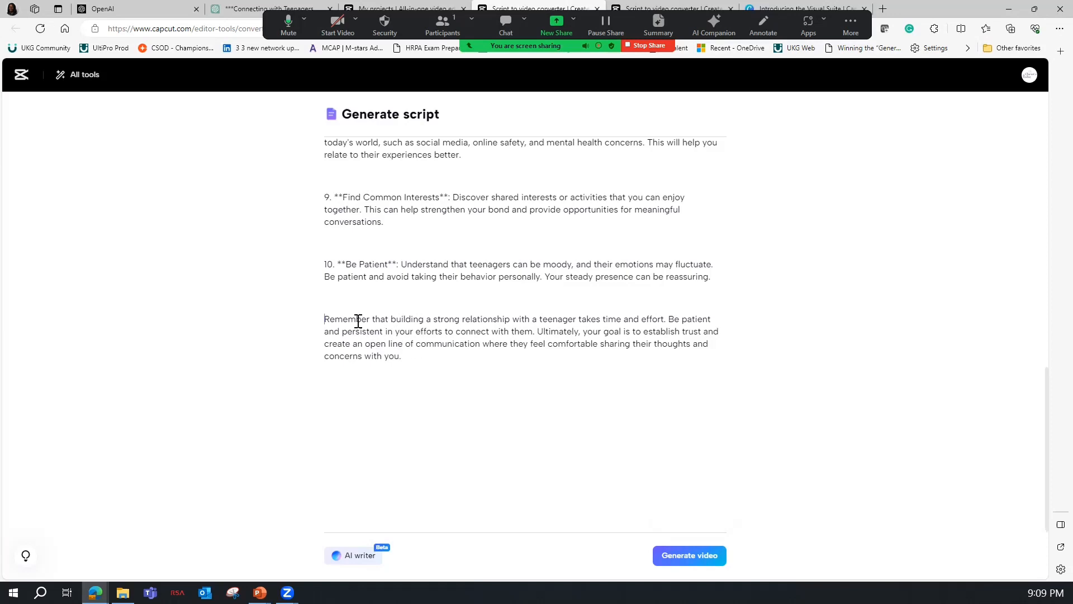
Add "Learn these and more at our BridgeGap workshop." on its own line at the end of the script.
{"action": "left_click", "coordinate": [430, 357]}
{"action": "left_click", "coordinate": [404, 356], "text": "shift"}
{"action": "type", "text": "L"}
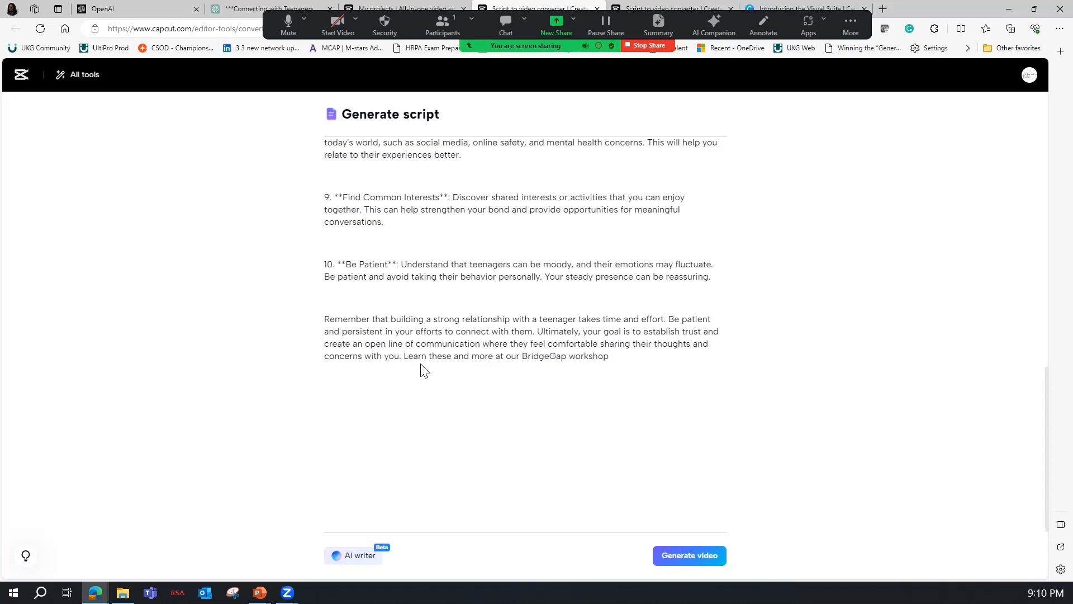
{"action": "left_click", "coordinate": [405, 356]}
{"action": "key", "text": "Return"}
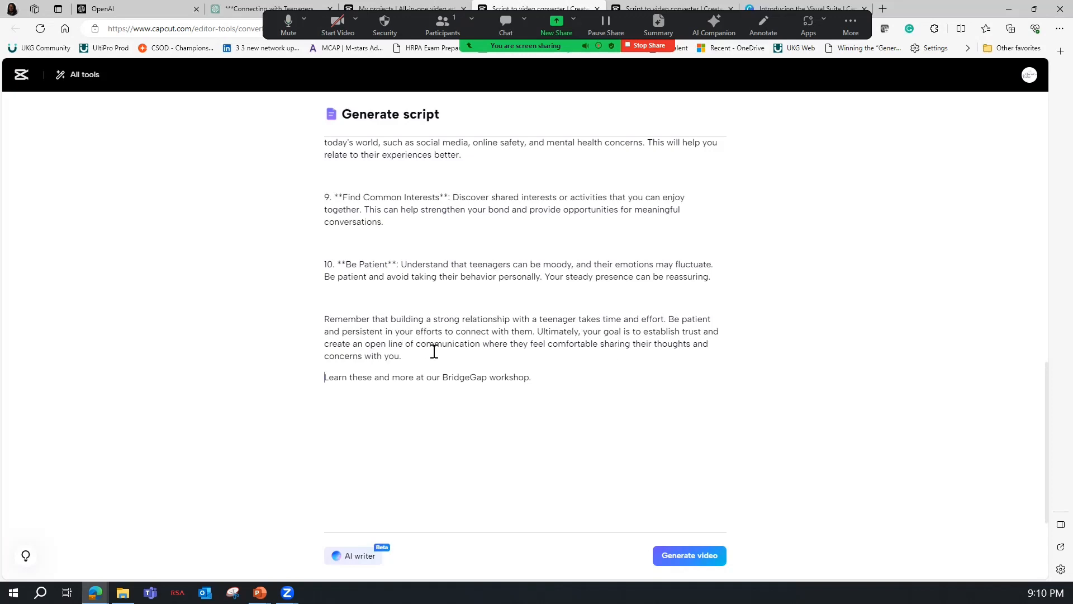
Generate a 16:9 video from the script using Smart generation and the British Female voice, and pause its preview.
{"action": "scroll", "coordinate": [431, 342], "scroll_direction": "up", "scroll_amount": 1}
{"action": "scroll", "coordinate": [444, 327], "scroll_direction": "up", "scroll_amount": 9}
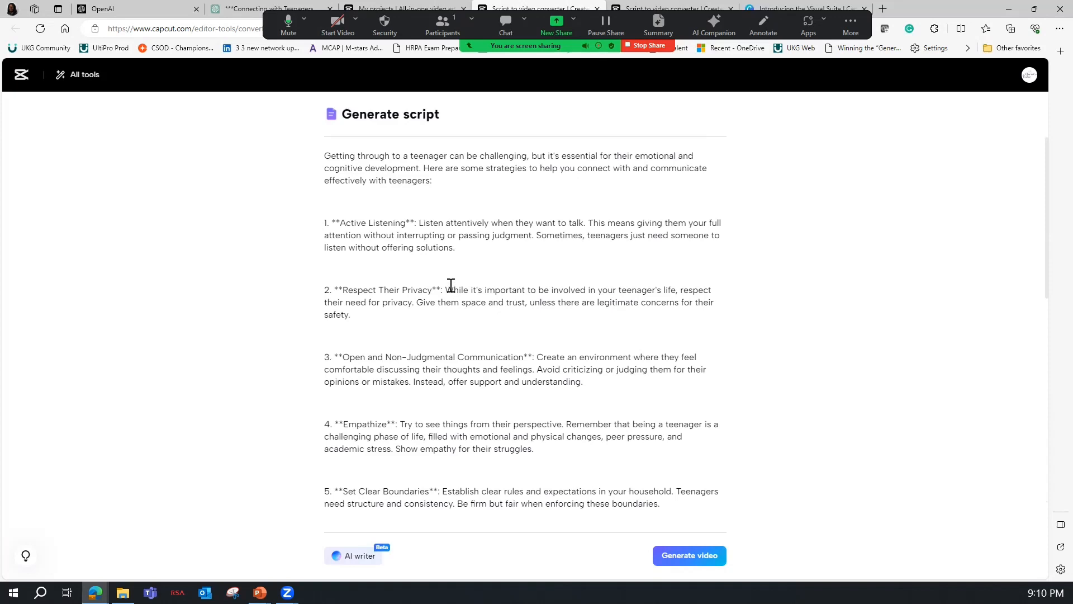
{"action": "left_click", "coordinate": [669, 556]}
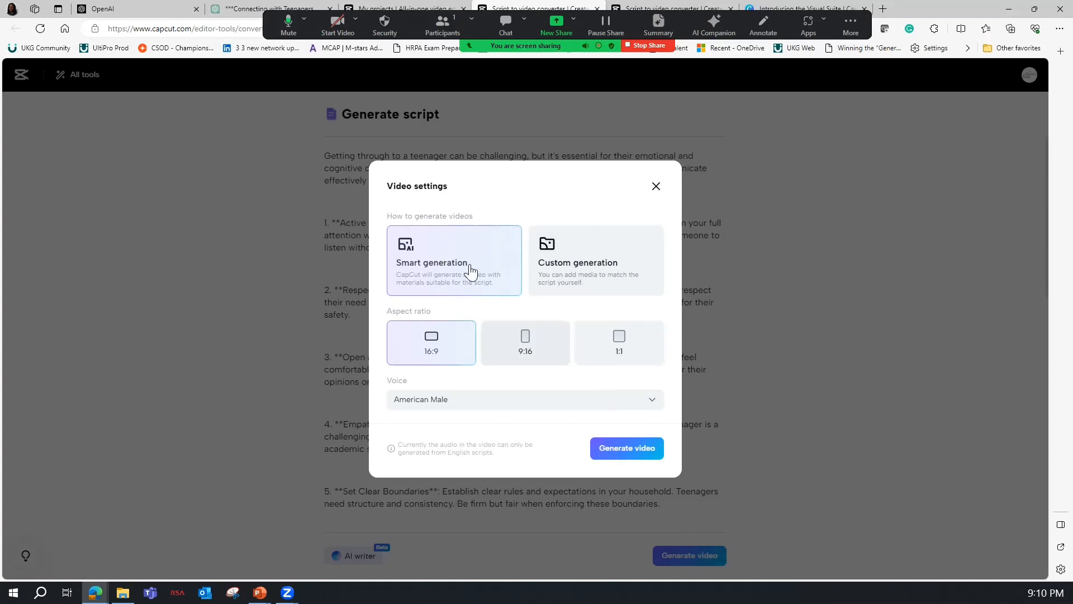
{"action": "left_click", "coordinate": [616, 454]}
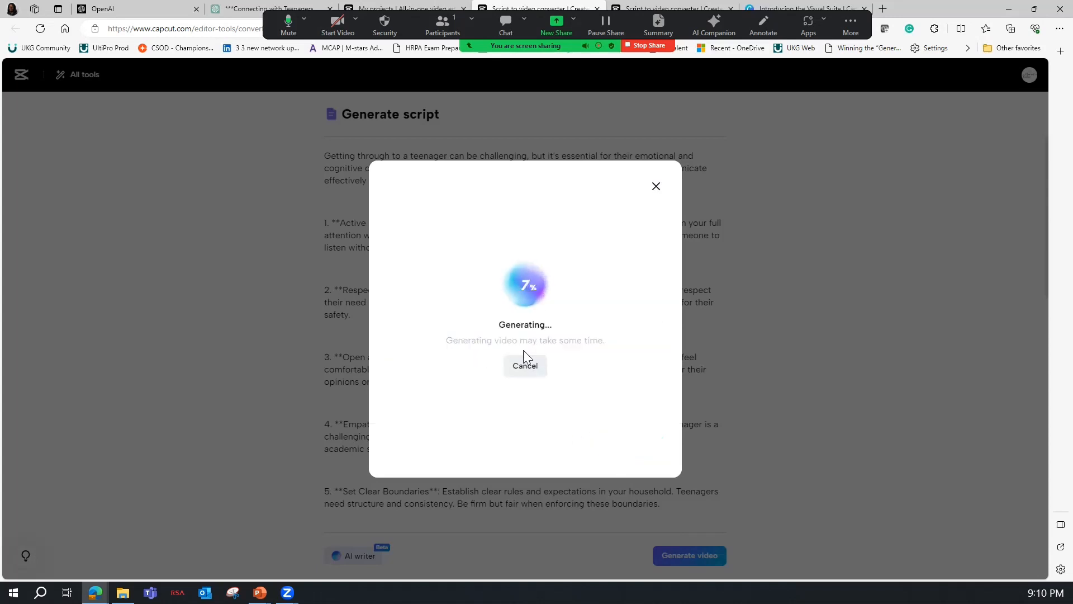
{"action": "left_click", "coordinate": [528, 366]}
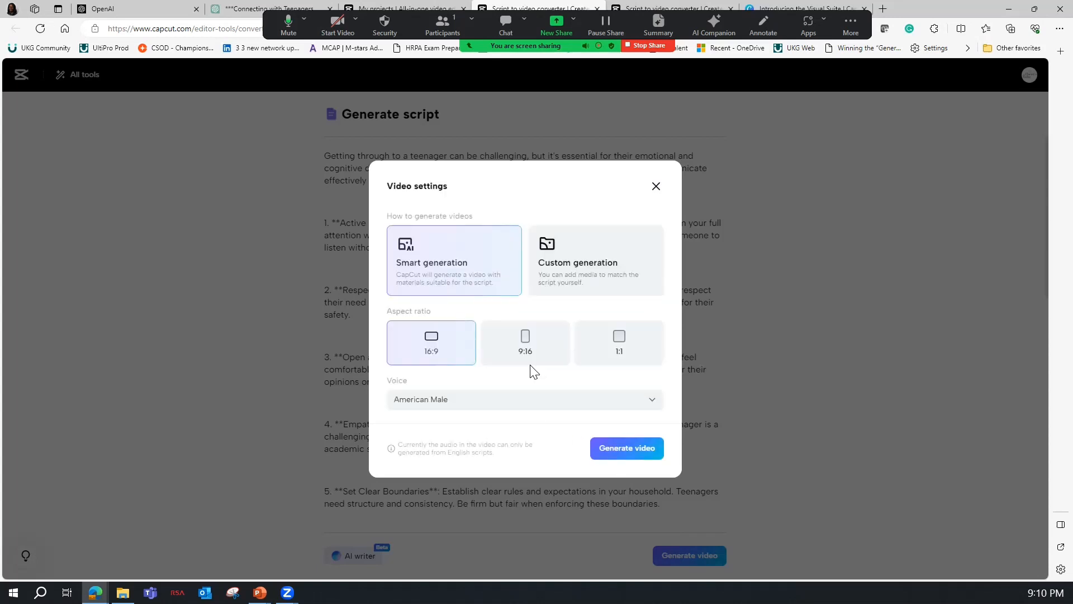
{"action": "left_click", "coordinate": [440, 404]}
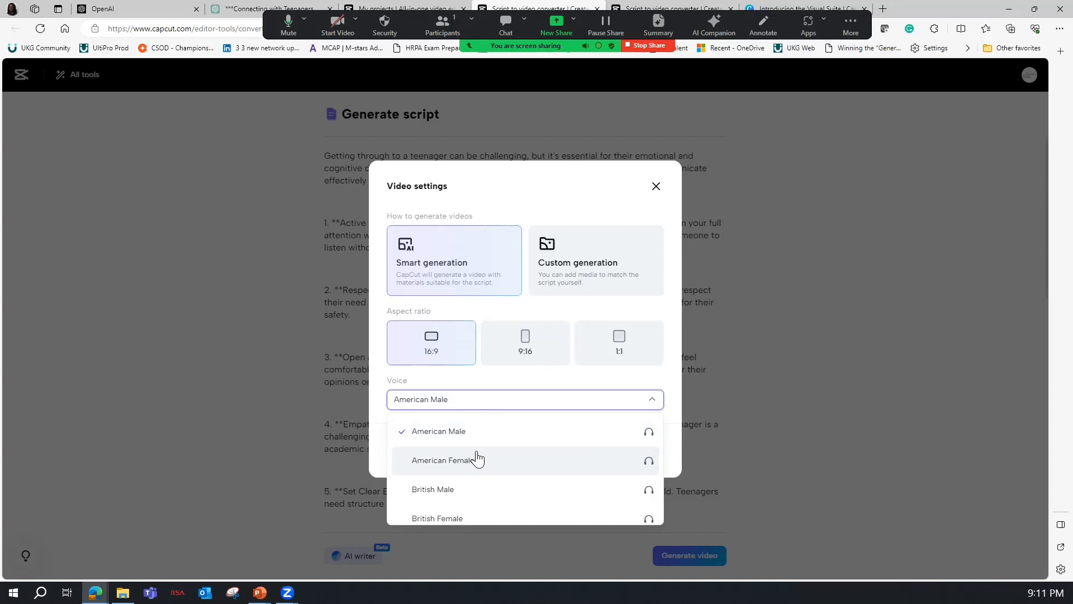
{"action": "left_click", "coordinate": [470, 514]}
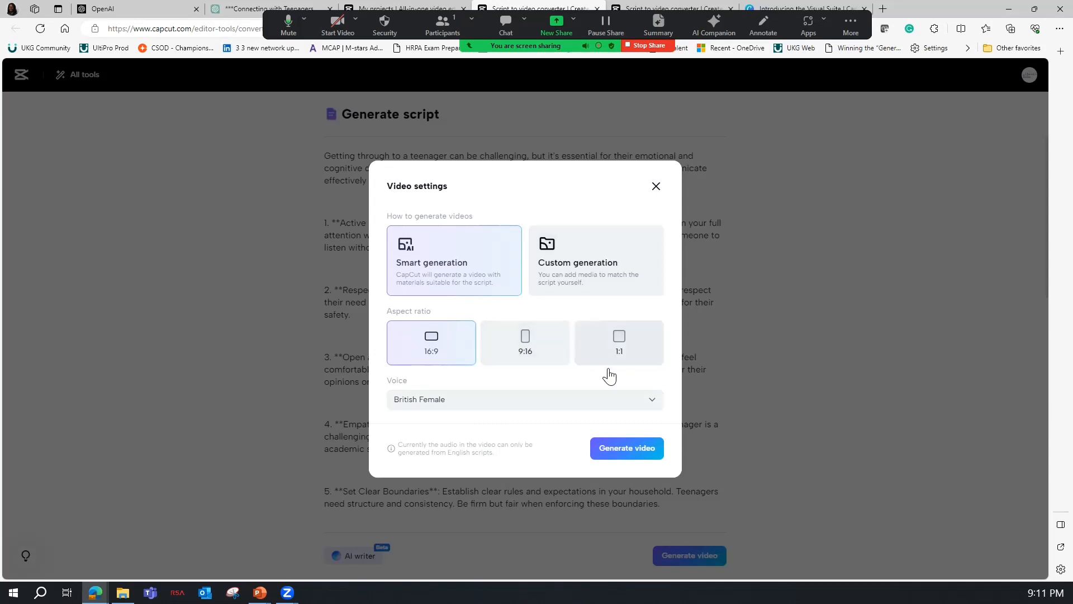
{"action": "left_click", "coordinate": [622, 457]}
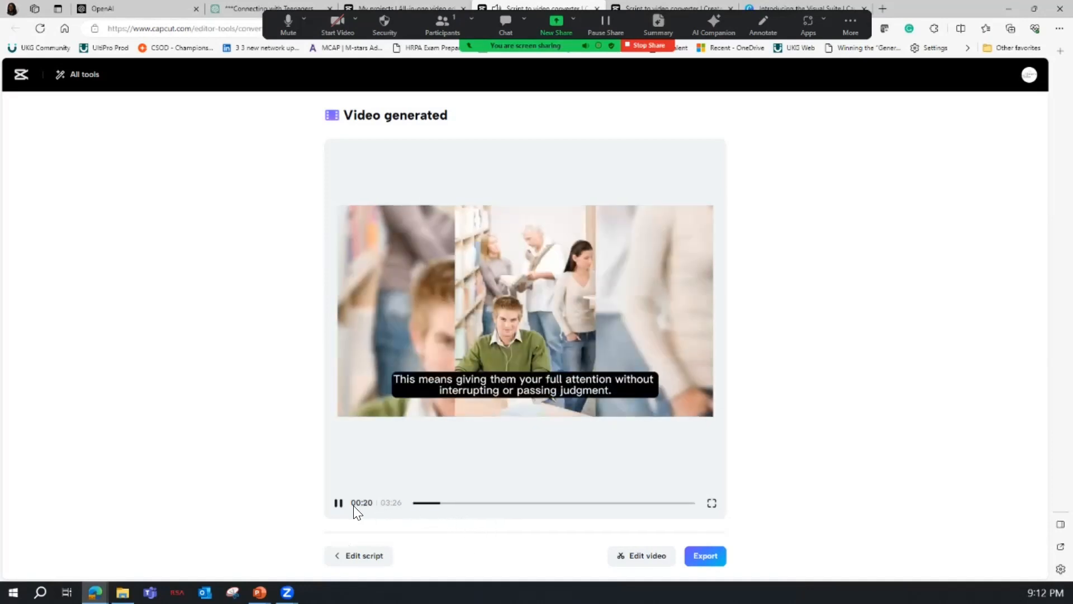
{"action": "left_click", "coordinate": [338, 503]}
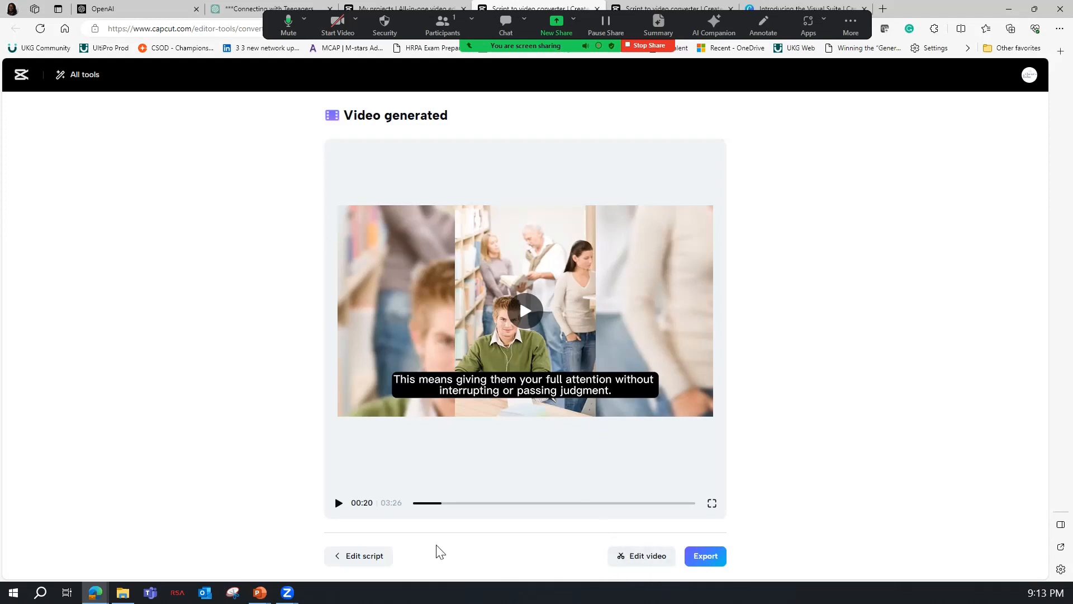
Open the generated video in the full video editor, dismiss the script-editing tip and bring the audio tracks into view.
{"action": "left_click", "coordinate": [364, 556]}
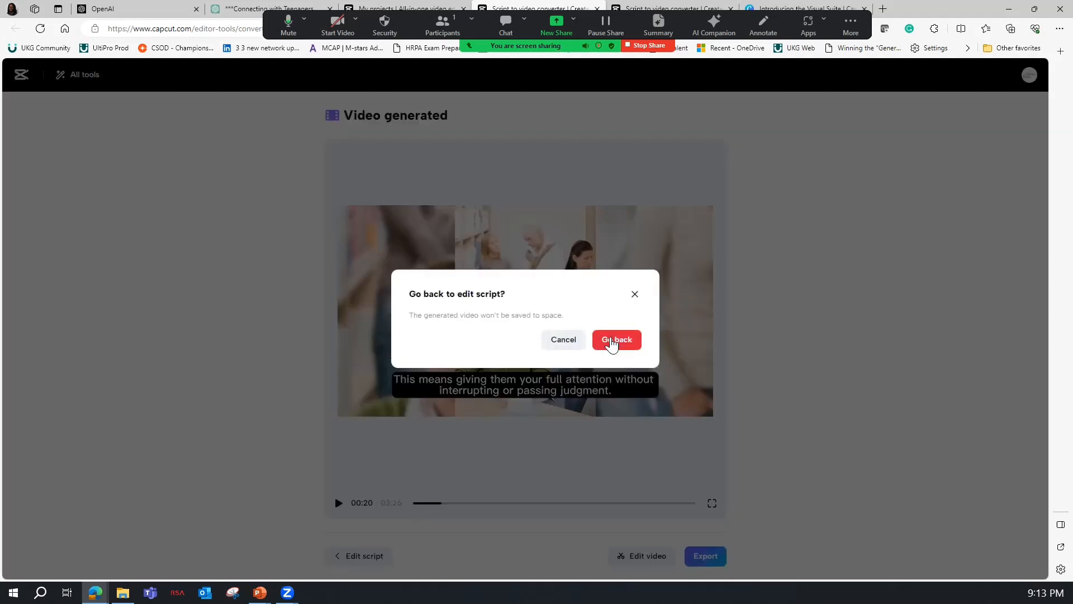
{"action": "left_click", "coordinate": [615, 342]}
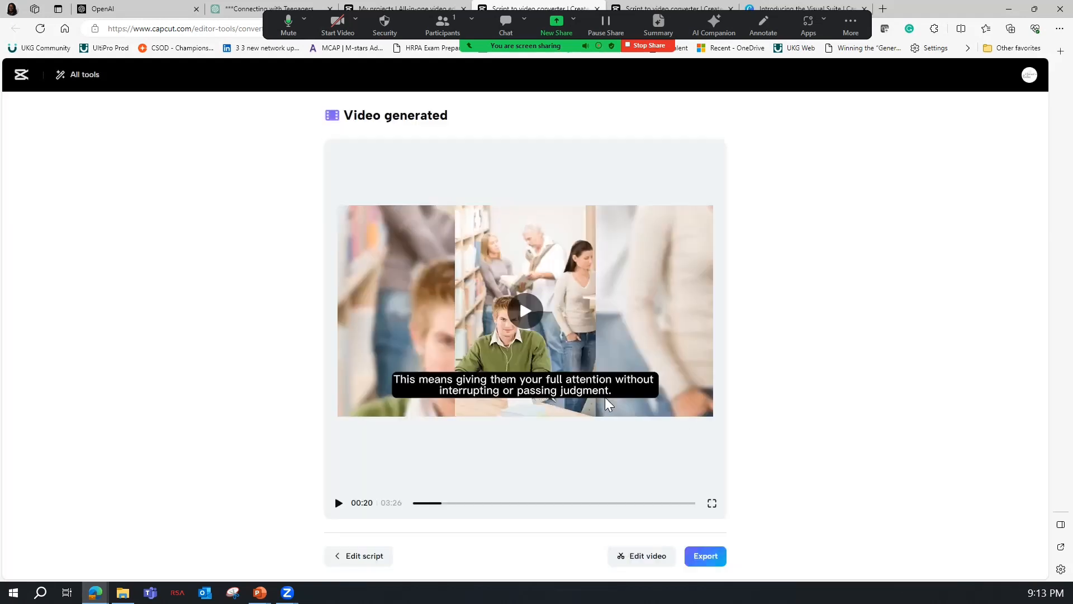
{"action": "left_click", "coordinate": [643, 557]}
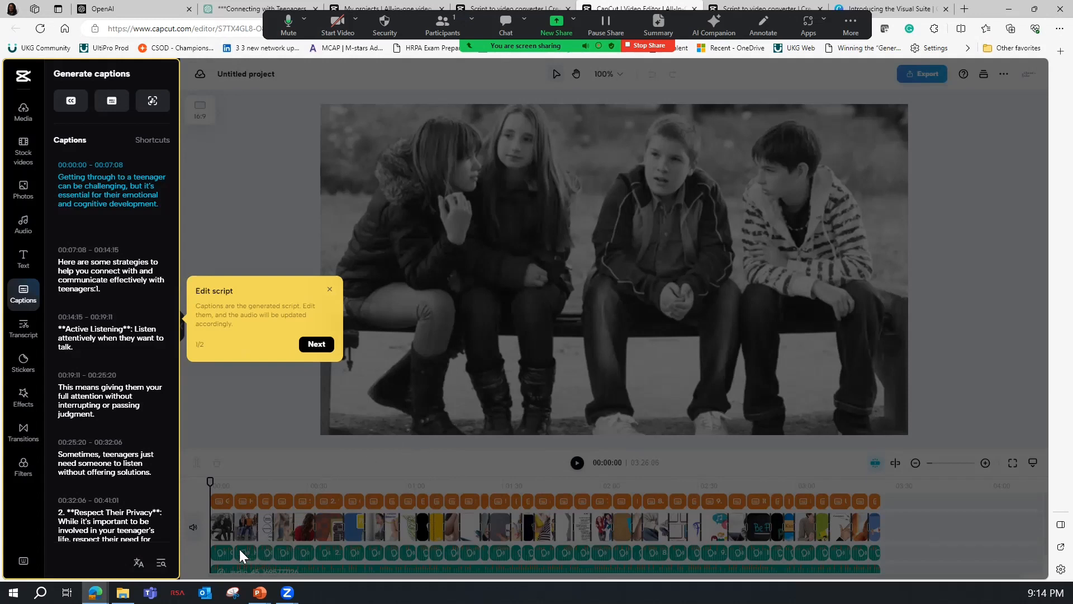
{"action": "left_click", "coordinate": [331, 290]}
{"action": "scroll", "coordinate": [230, 547], "scroll_direction": "down", "scroll_amount": 1}
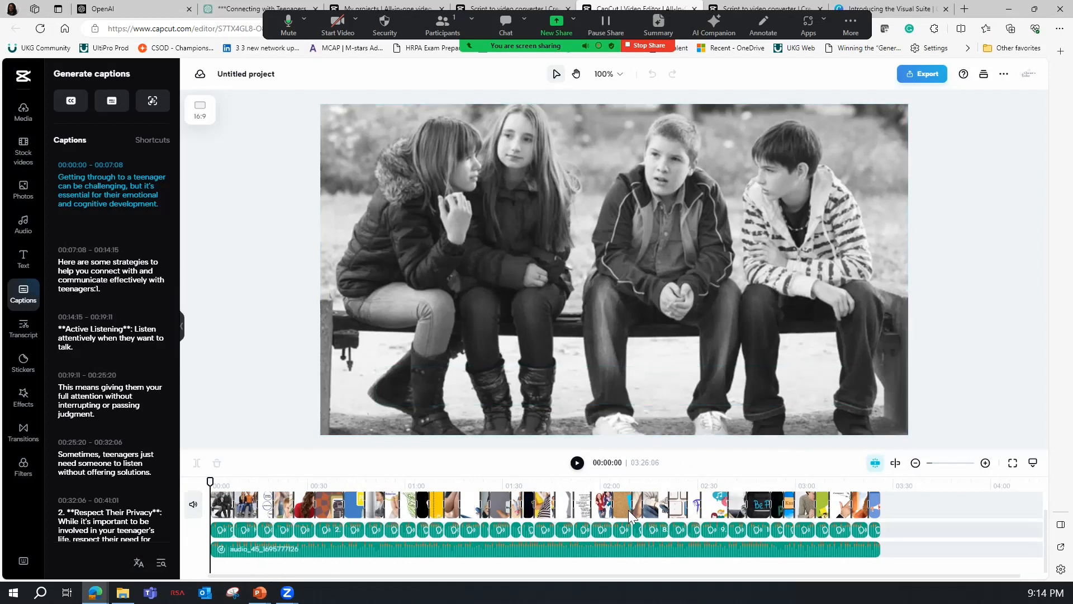
Export the video with the filename BridgeGap at 1080p resolution.
{"action": "left_click", "coordinate": [921, 74]}
{"action": "left_click", "coordinate": [858, 258]}
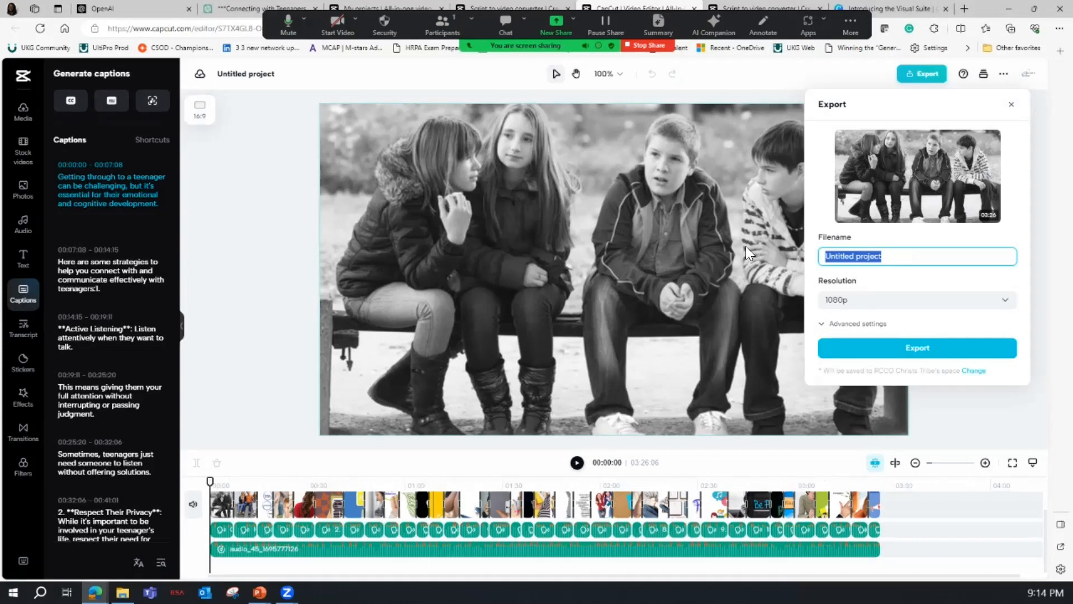
{"action": "type", "text": "BridgeGap"}
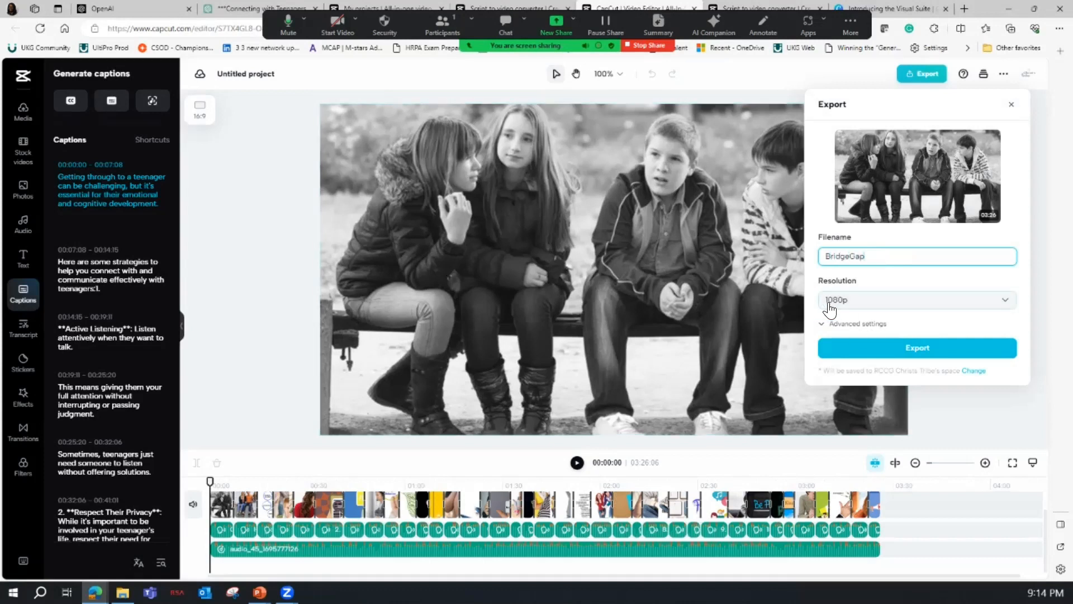
{"action": "left_click", "coordinate": [825, 301]}
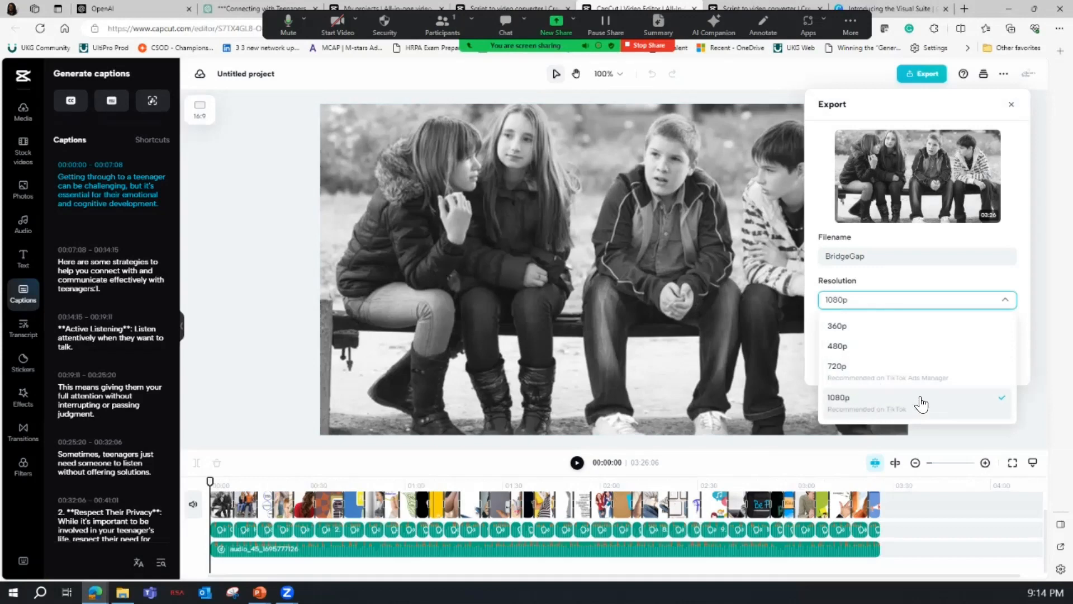
{"action": "left_click", "coordinate": [905, 289]}
{"action": "left_click", "coordinate": [908, 351]}
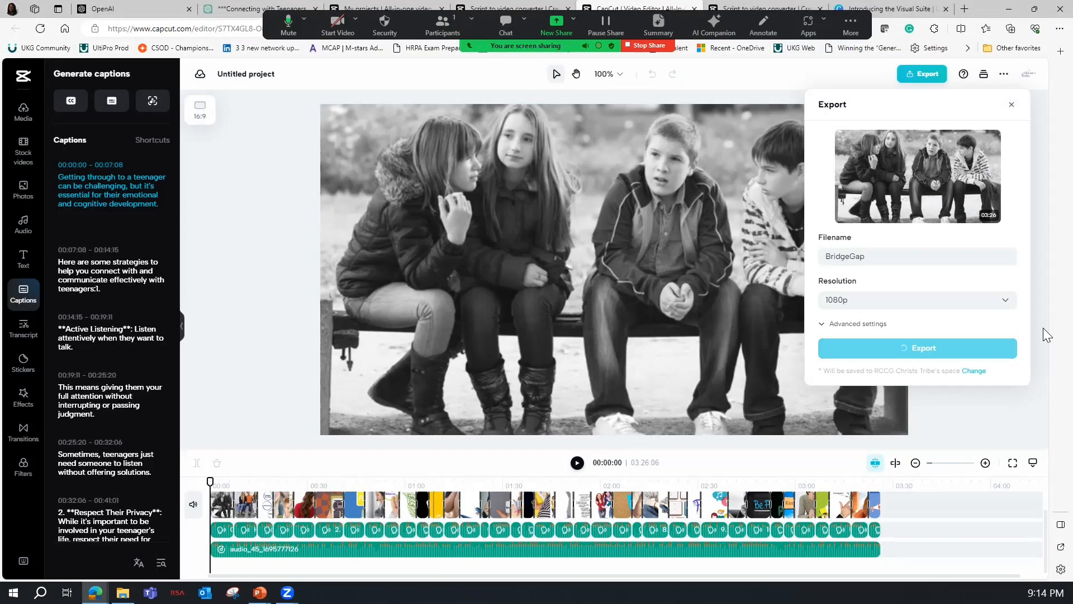